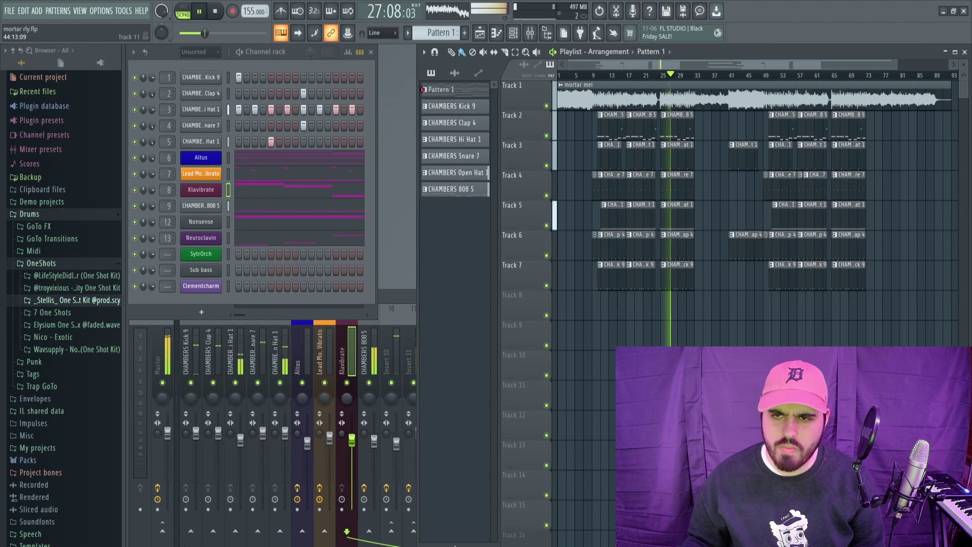
# Step: Stop playback and route the mortar mel audio clip to the free mixer track 17
pyautogui.press('space')
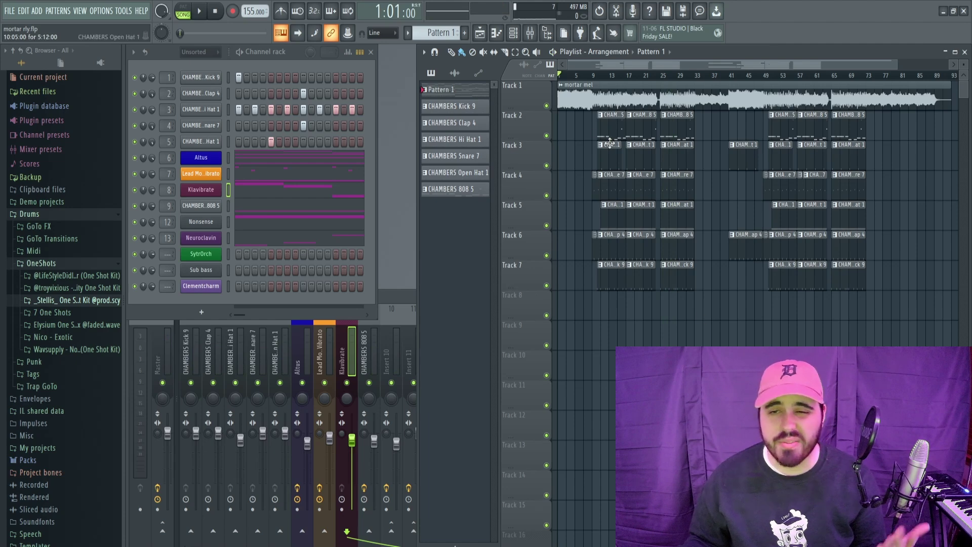
pyautogui.doubleClick(588, 104)
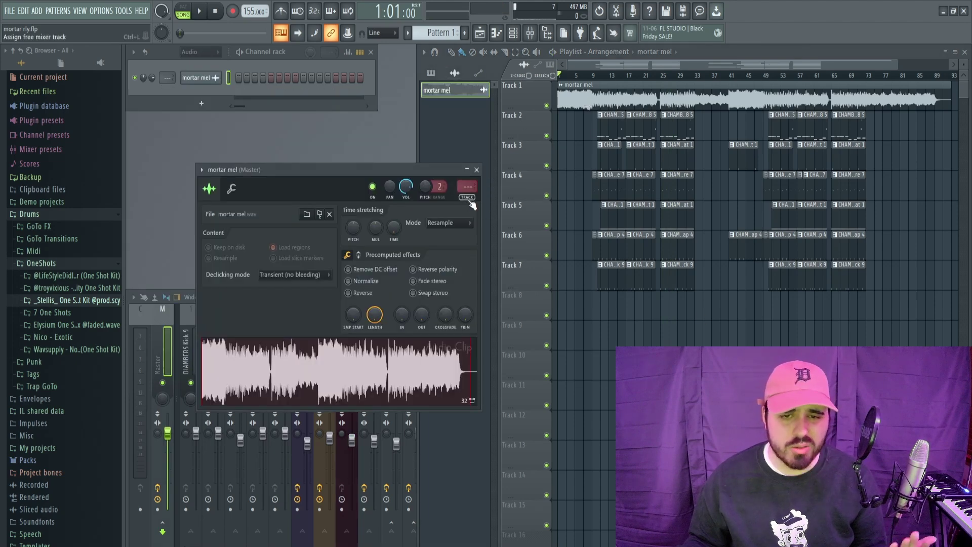
pyautogui.hotkey('ctrl', 'l')
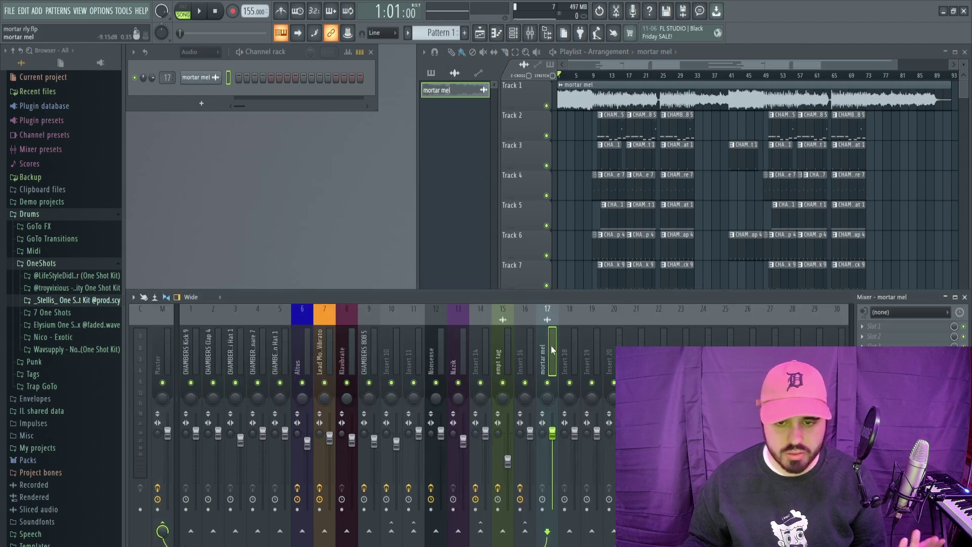
# Step: Select the playlist section from bar 17 to bar 24 for looped playback
pyautogui.click(600, 75)
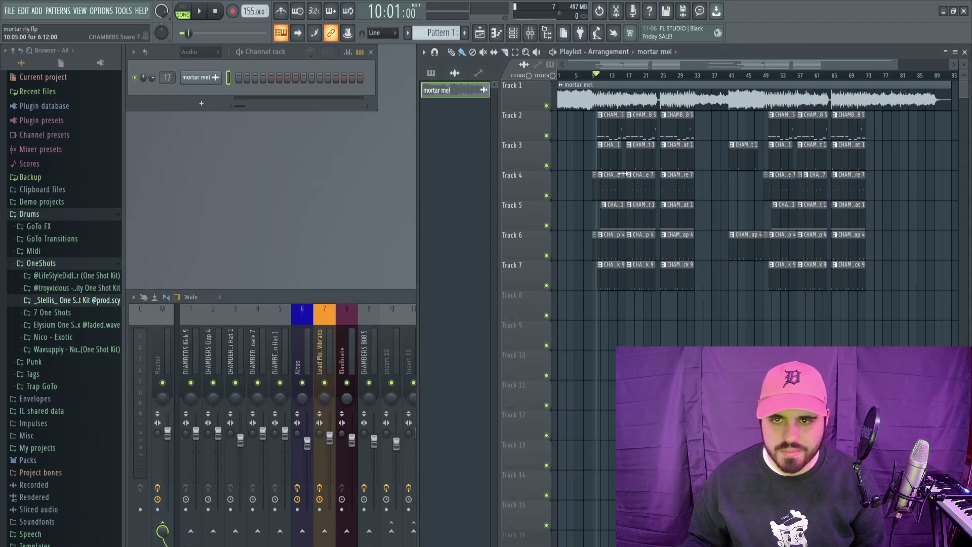
pyautogui.scroll(5, 623, 175)
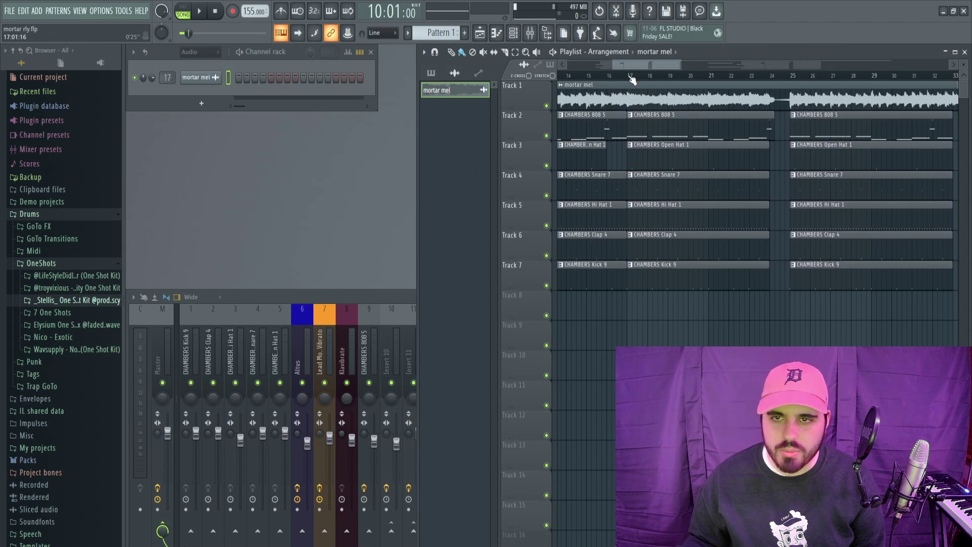
pyautogui.moveTo(632, 81); pyautogui.dragTo(697, 111)
pyautogui.moveTo(770, 180); pyautogui.dragTo(768, 184)
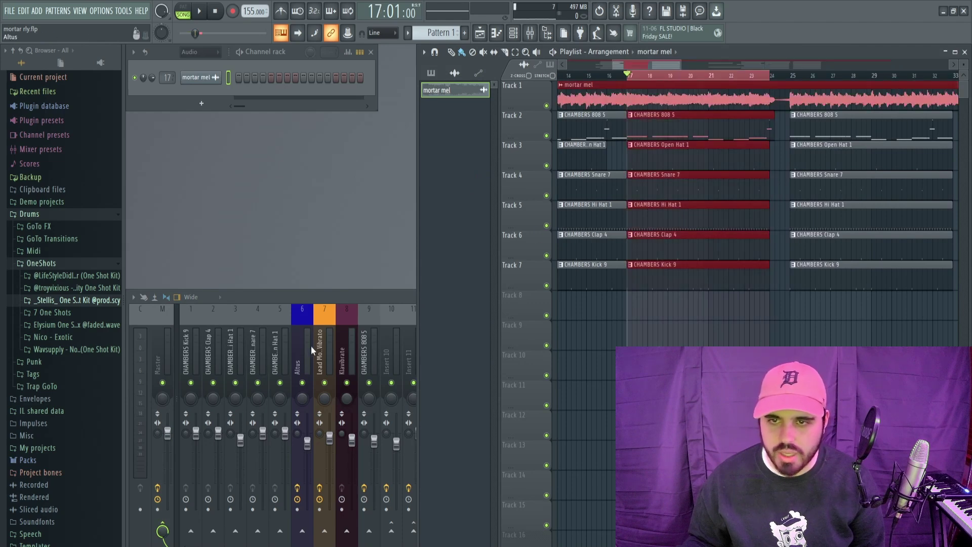
# Step: Inspect the ZGameEditor Visualizer effect on the Master mixer track, then close it
pyautogui.click(326, 289)
pyautogui.click(163, 362)
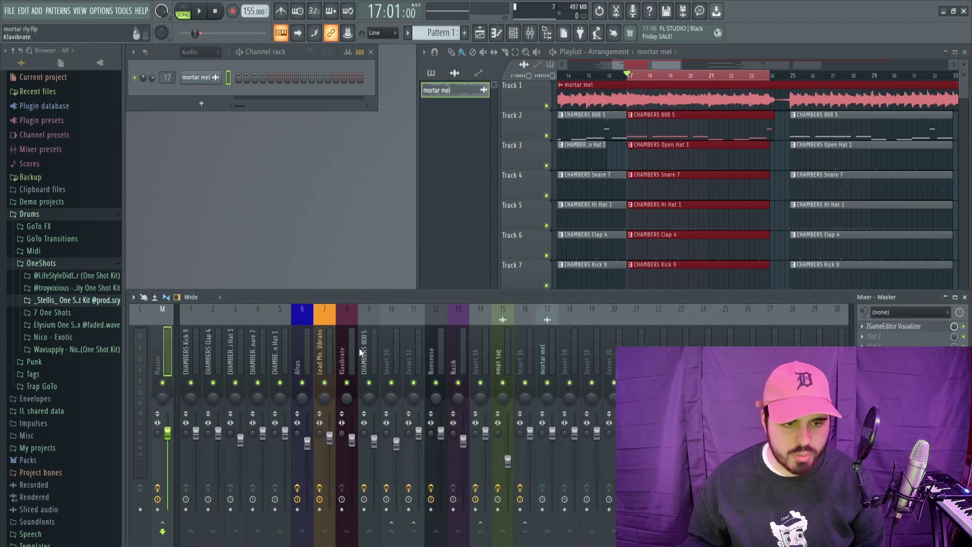
pyautogui.click(904, 331)
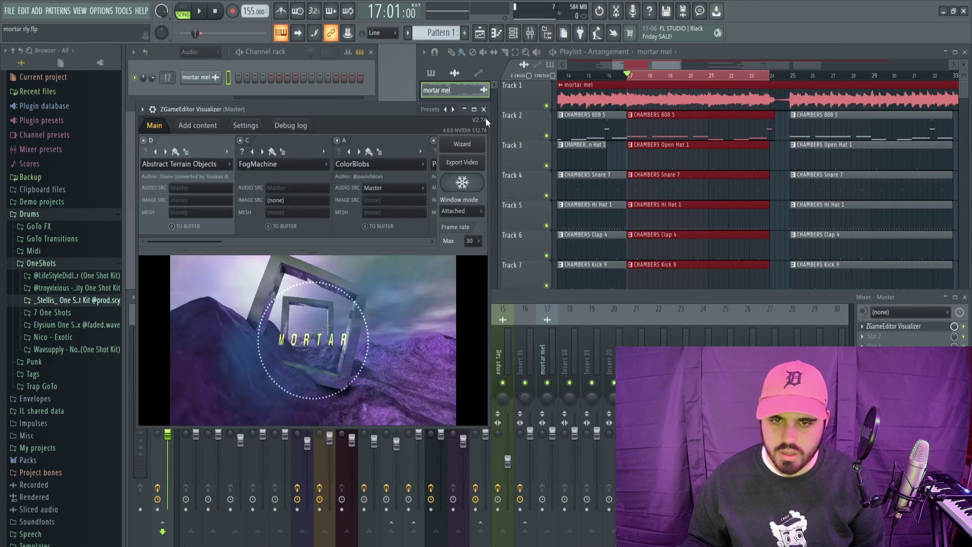
pyautogui.click(484, 109)
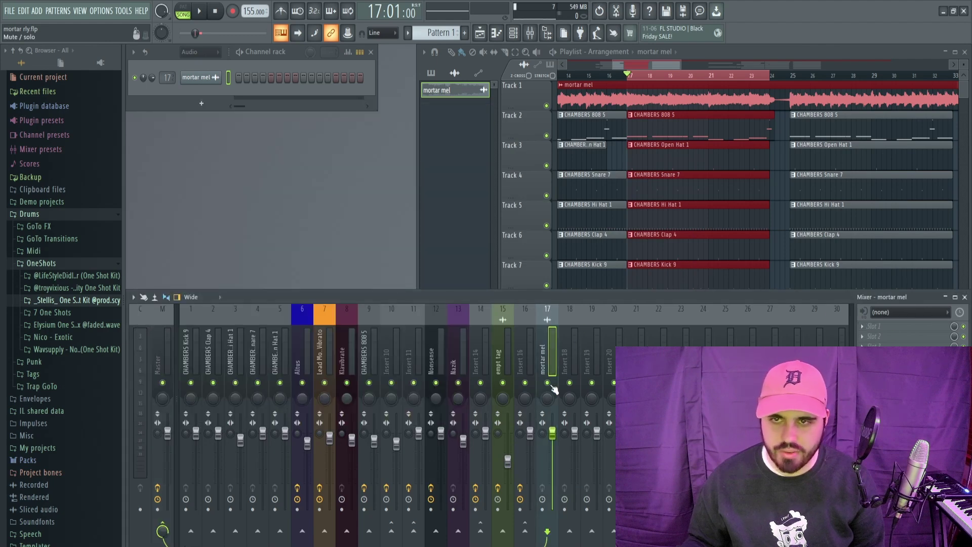
# Step: Lower the mortar mel mixer track's volume while the selected section plays
pyautogui.press('space')
pyautogui.moveTo(553, 432); pyautogui.dragTo(552, 451)
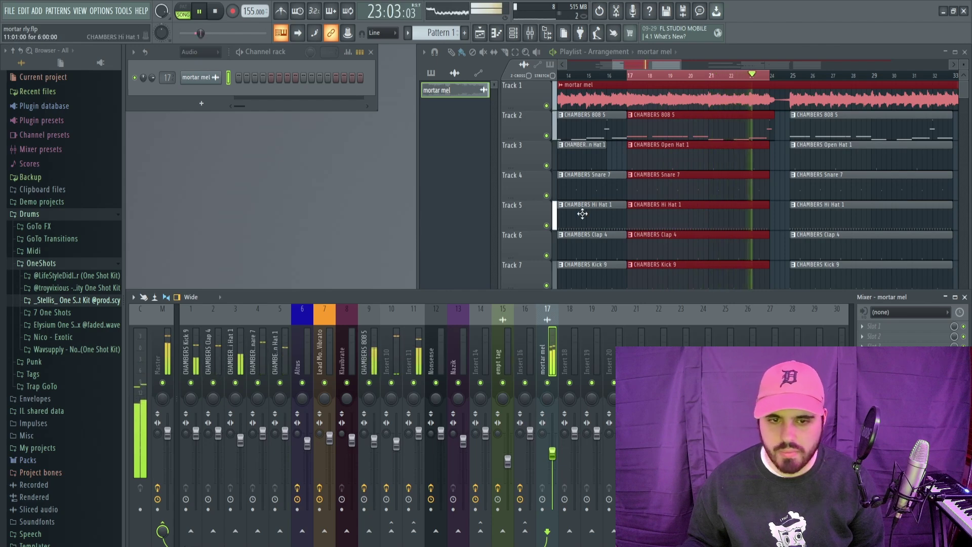
pyautogui.press('space')
pyautogui.click(656, 225)
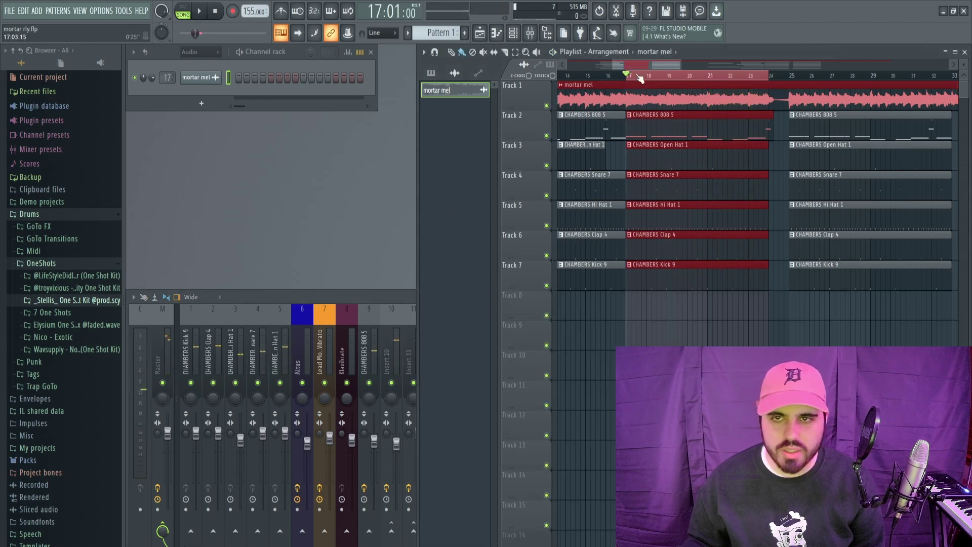
# Step: Examine the CHAMBERS Hi Hat 1 notes in the piano roll and check the hi-hat's mixer level during playback
pyautogui.click(235, 341)
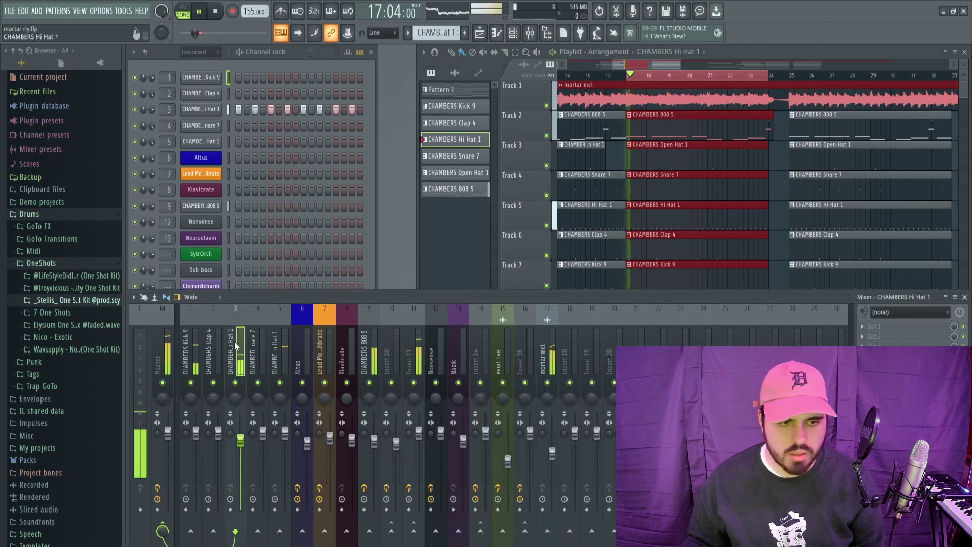
pyautogui.click(222, 111)
pyautogui.click(463, 155)
pyautogui.rightClick(200, 110)
pyautogui.click(243, 112)
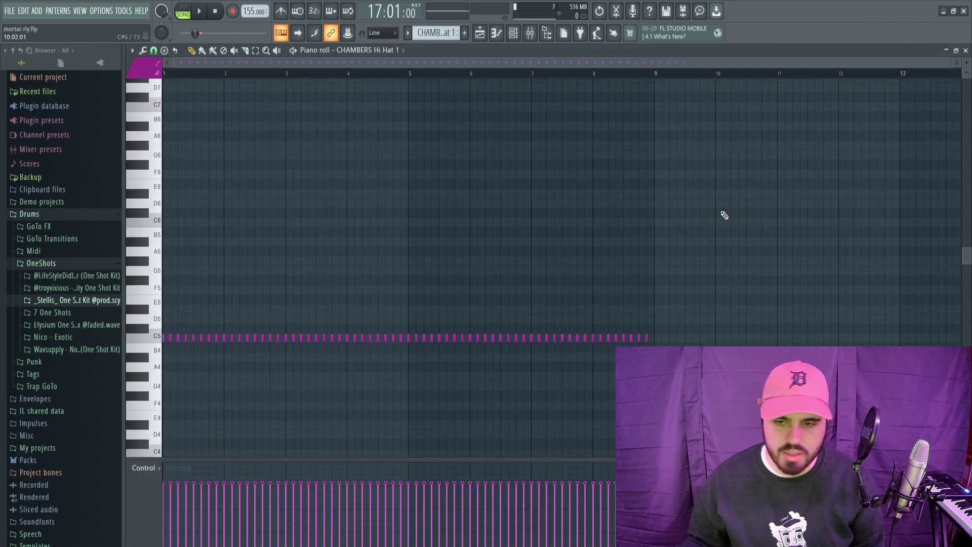
pyautogui.click(966, 52)
pyautogui.press('space')
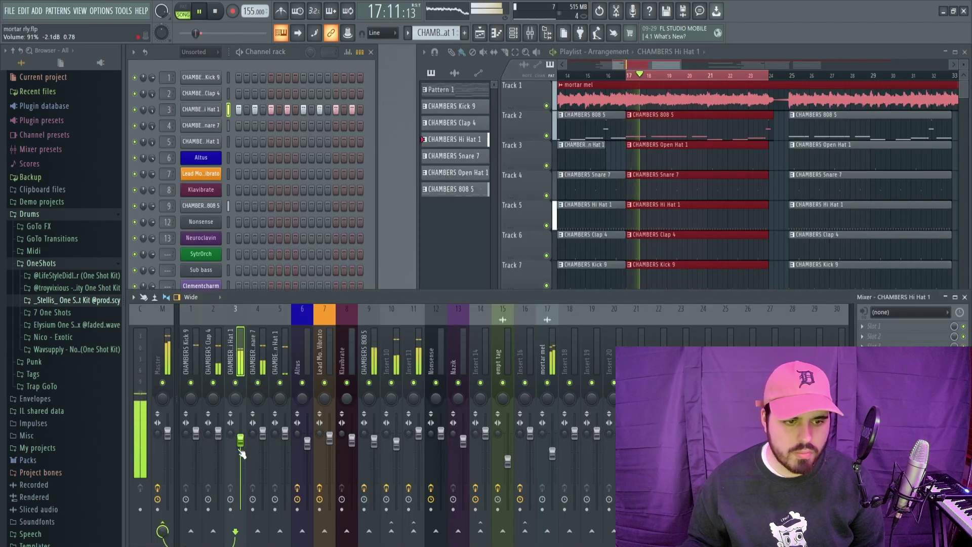
pyautogui.moveTo(241, 444); pyautogui.dragTo(241, 444)
# Step: Play the loop with the clap and snare mixer tracks soloed and compare them with the full mix
pyautogui.click(210, 350)
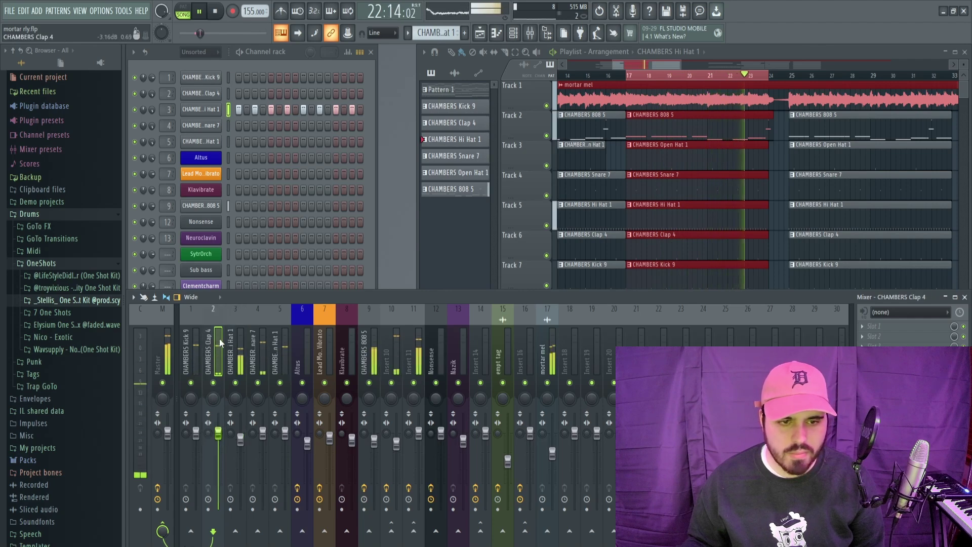
pyautogui.press('space')
pyautogui.press('space')
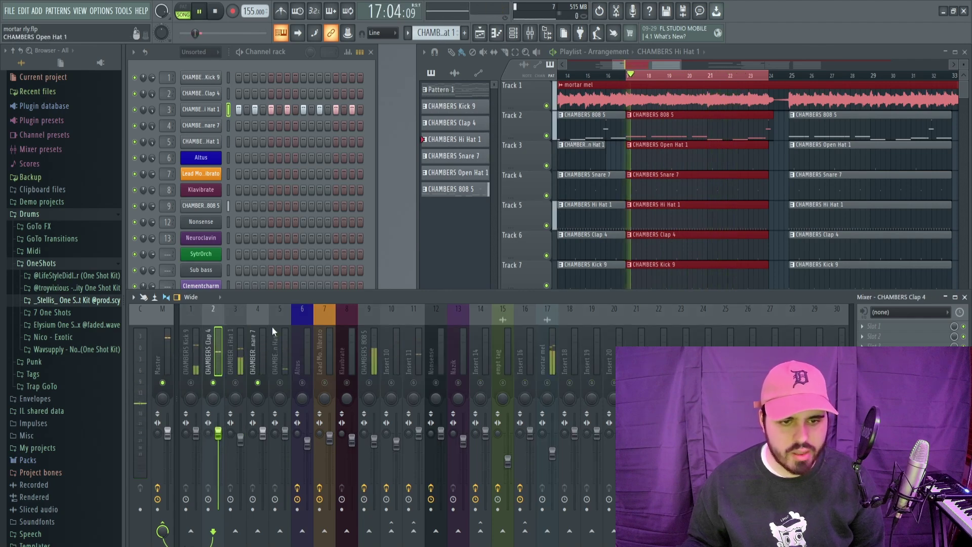
pyautogui.press('space')
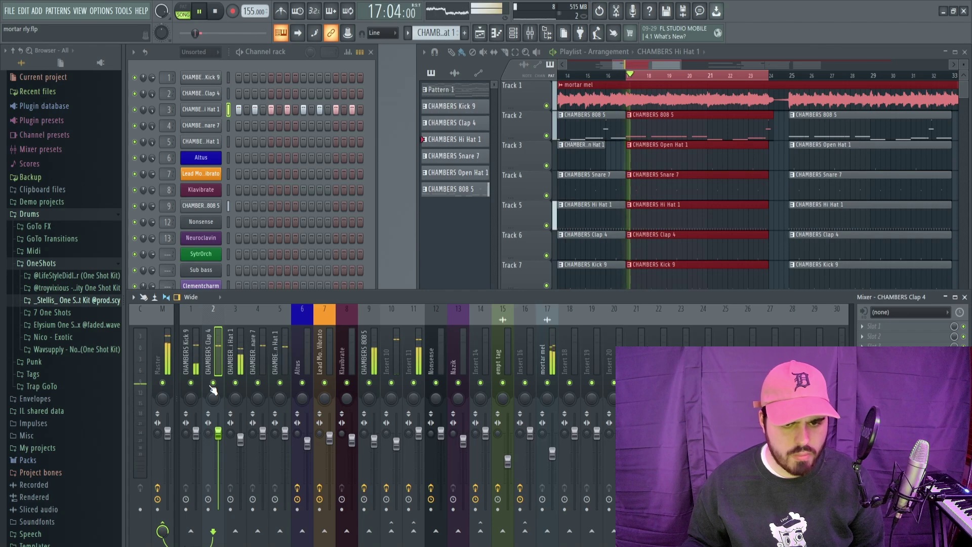
pyautogui.press('space')
# Step: Solo Insert 10 with the clap and snare tracks and inspect its Fruity Limiter settings
pyautogui.rightClick(391, 383)
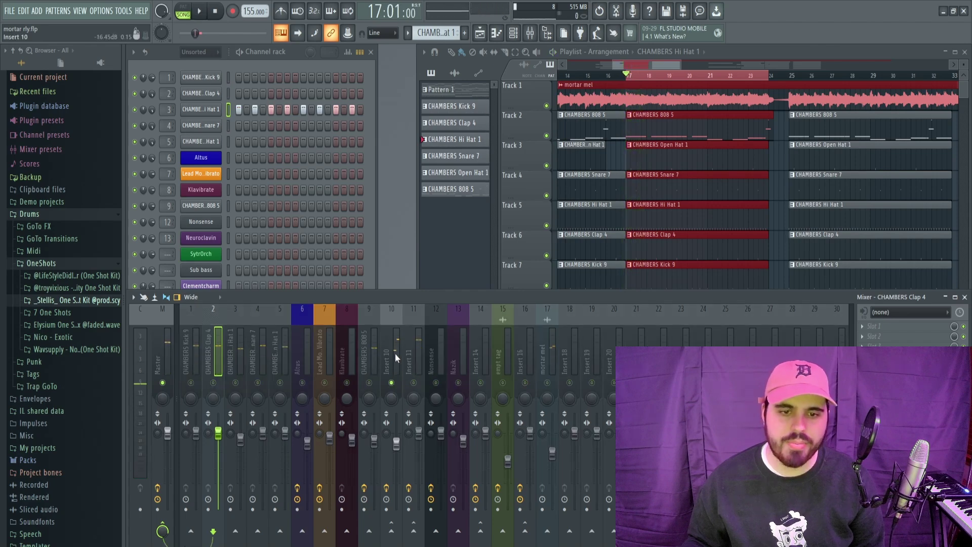
pyautogui.click(395, 356)
pyautogui.press('space')
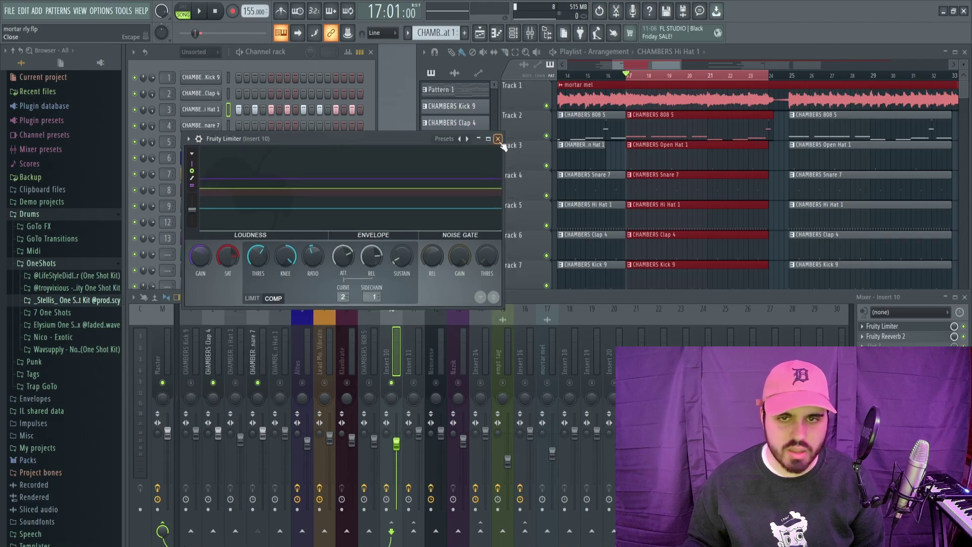
pyautogui.click(499, 139)
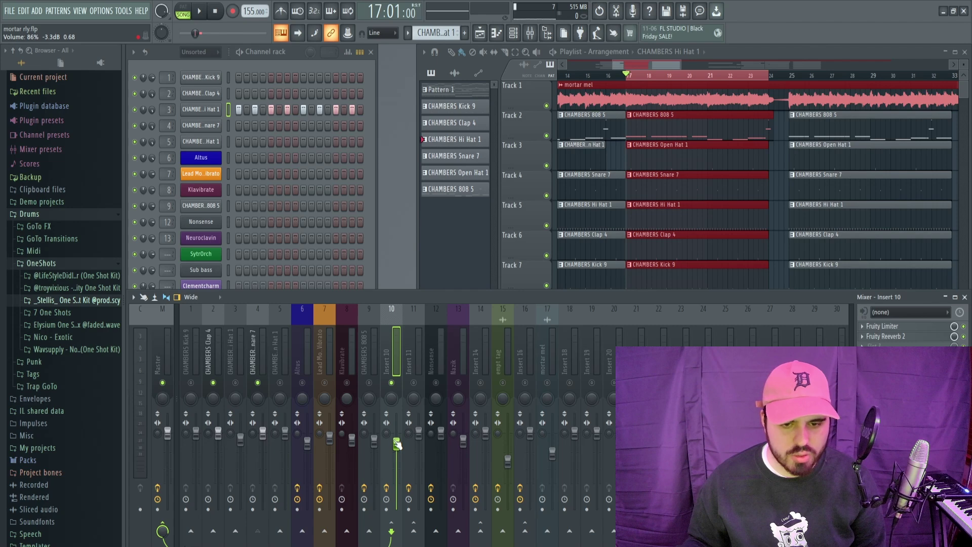
# Step: Restore the full mix and lower Insert 10's volume slightly while the loop plays
pyautogui.press('space')
pyautogui.press('s')
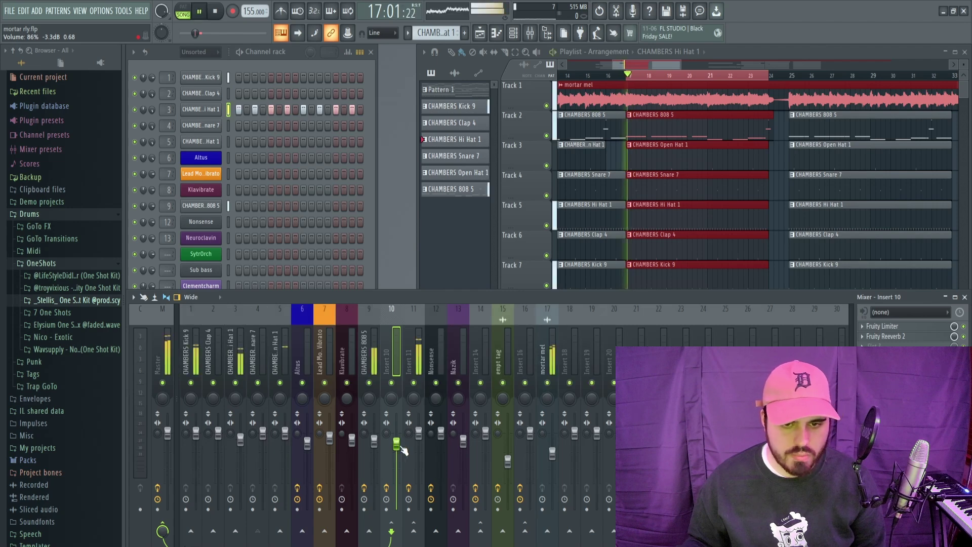
pyautogui.moveTo(398, 443); pyautogui.dragTo(397, 448)
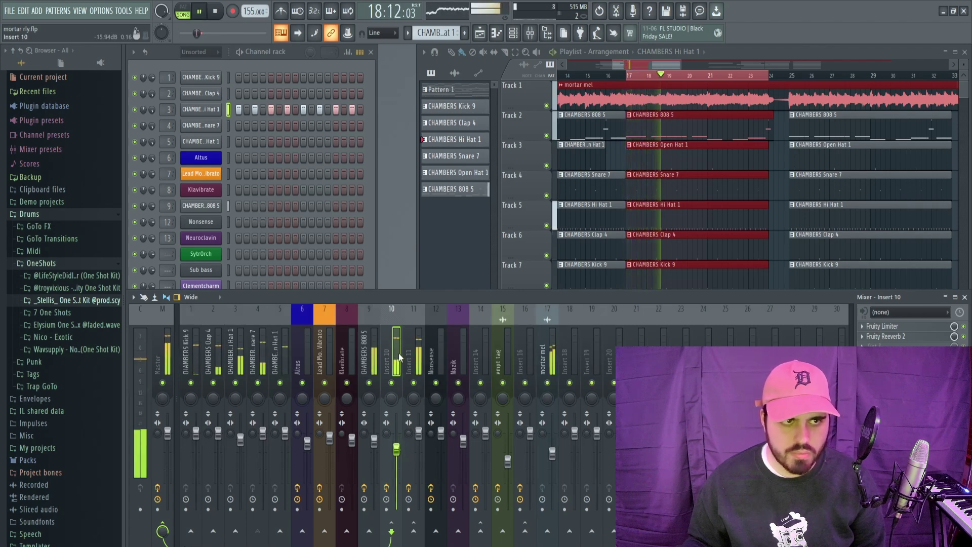
pyautogui.moveTo(398, 449); pyautogui.dragTo(398, 450)
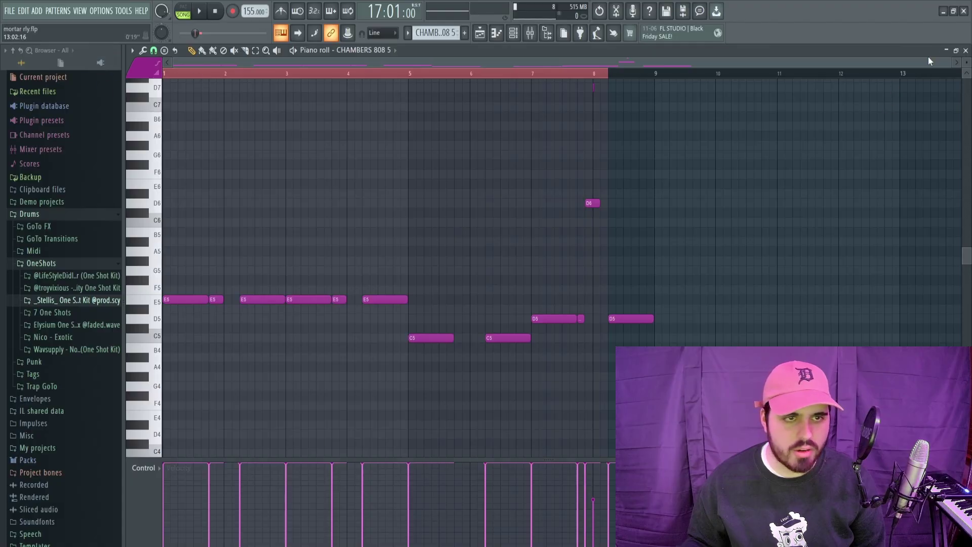
# Step: Play the song from bar 9, then slice the E5 note in bar 2 of the CHAMBERS 808 5 pattern at beat 4
pyautogui.click(967, 50)
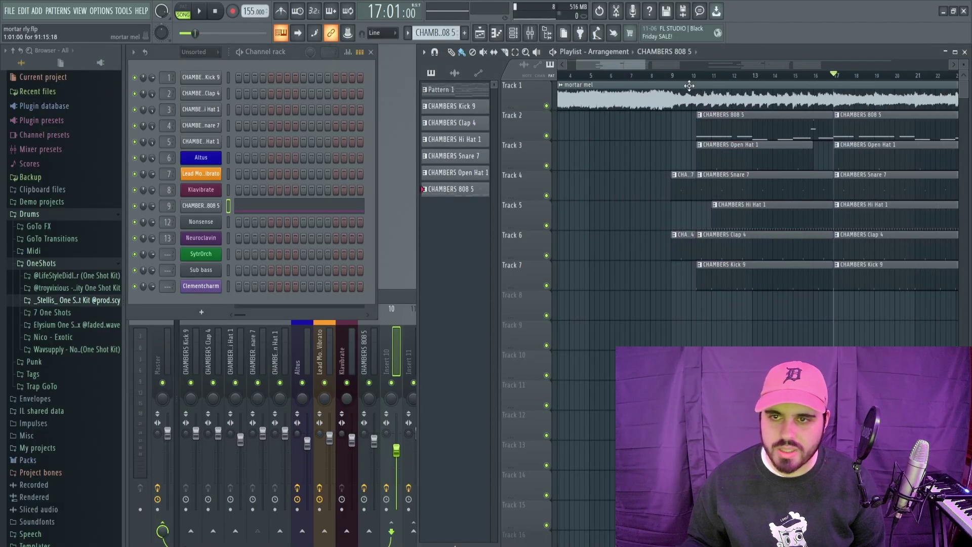
pyautogui.press('space')
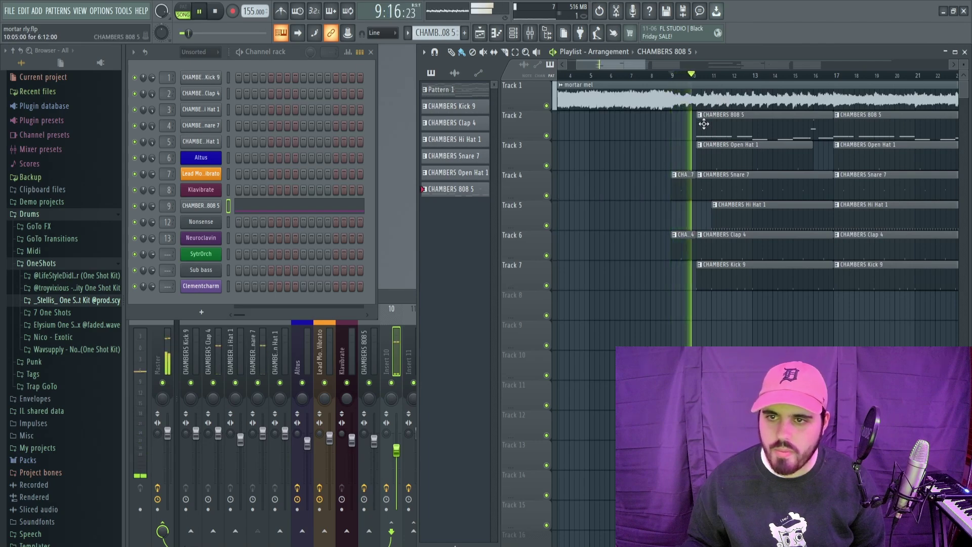
pyautogui.press('space')
pyautogui.doubleClick(704, 124)
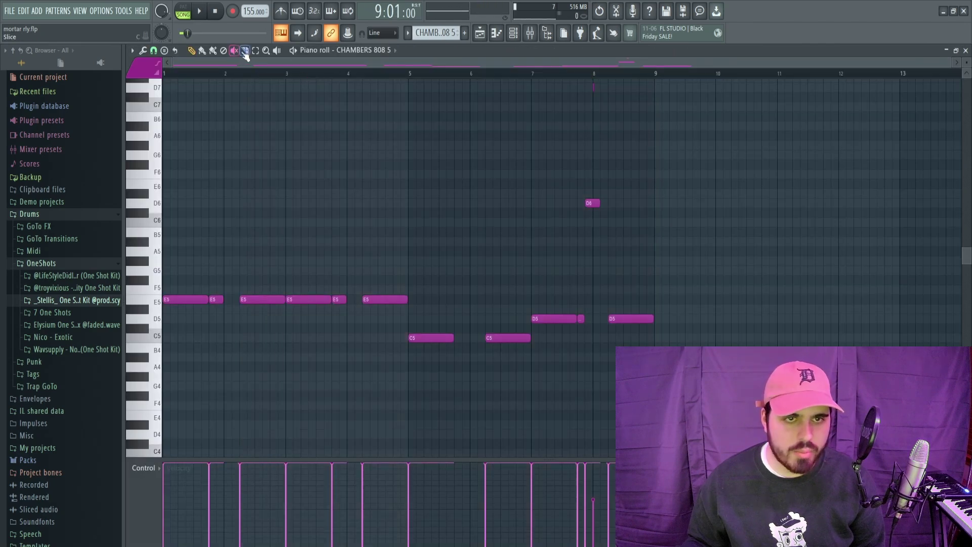
pyautogui.click(274, 302)
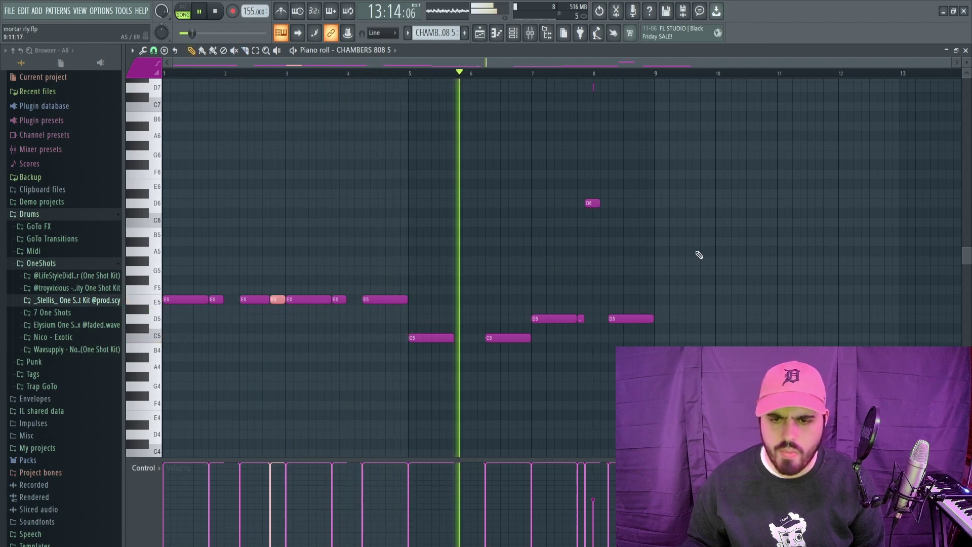
# Step: Slice the C5 note in bar 6 of the 808 pattern at beat 4 and close the piano roll
pyautogui.click(245, 50)
pyautogui.moveTo(517, 330); pyautogui.dragTo(522, 355)
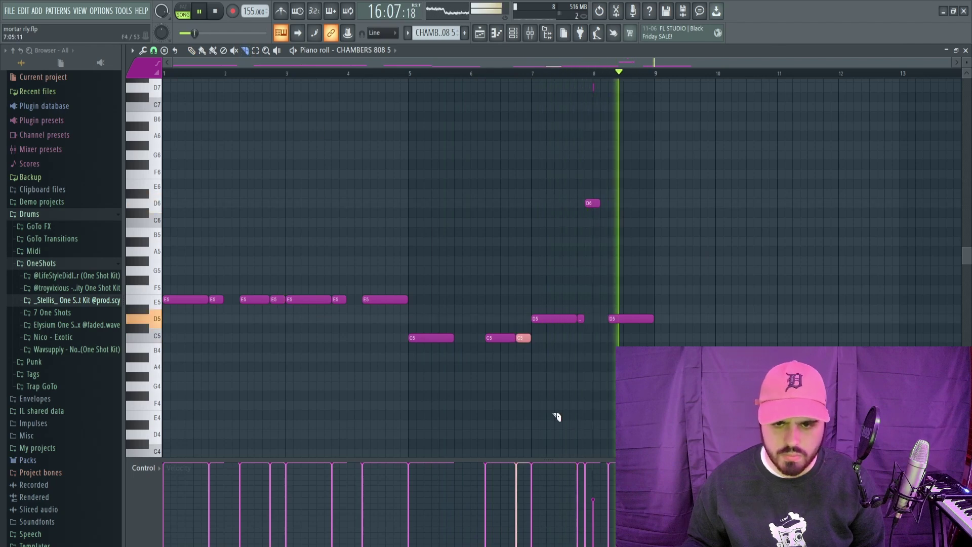
pyautogui.click(192, 50)
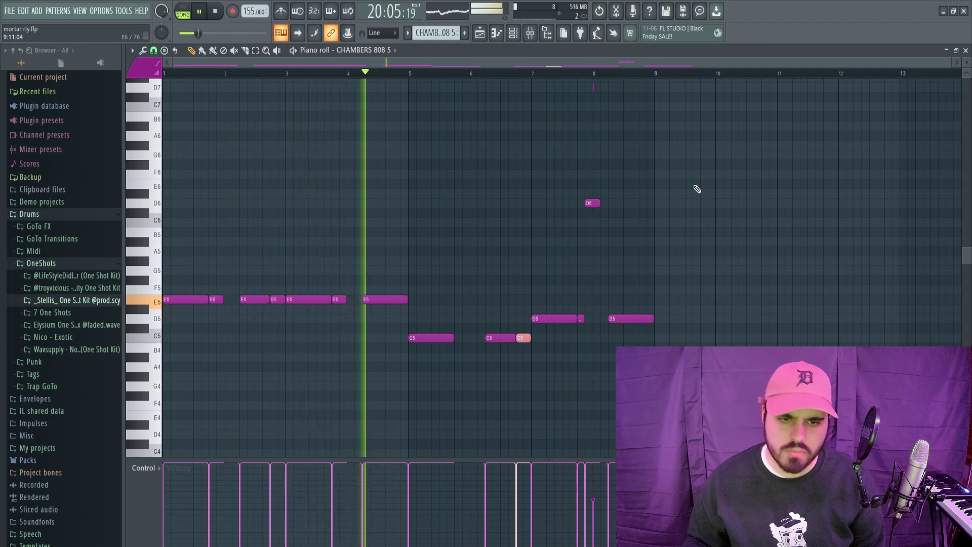
pyautogui.click(966, 50)
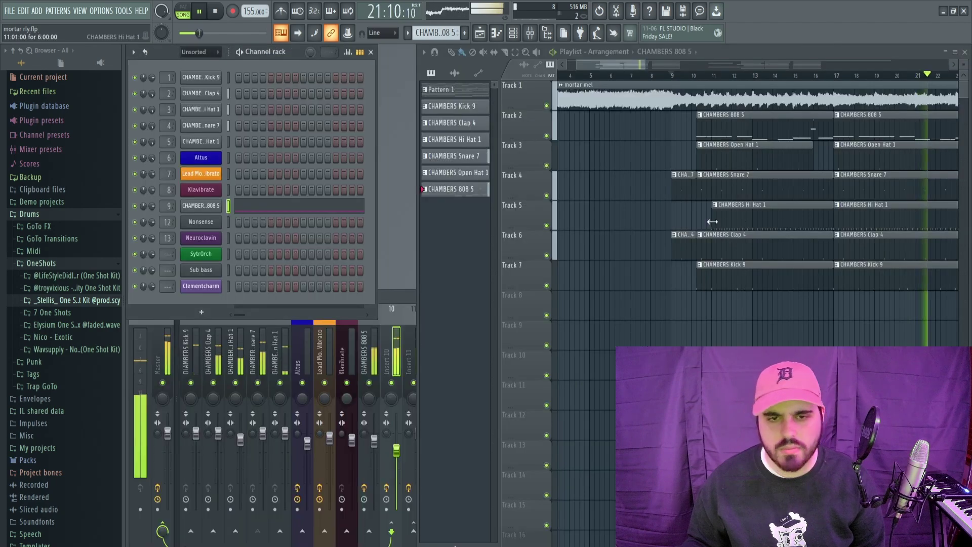
# Step: Listen to the drum break in bar 24 of the playlist, then clear the time selection and stop playback
pyautogui.moveTo(642, 65); pyautogui.dragTo(733, 65)
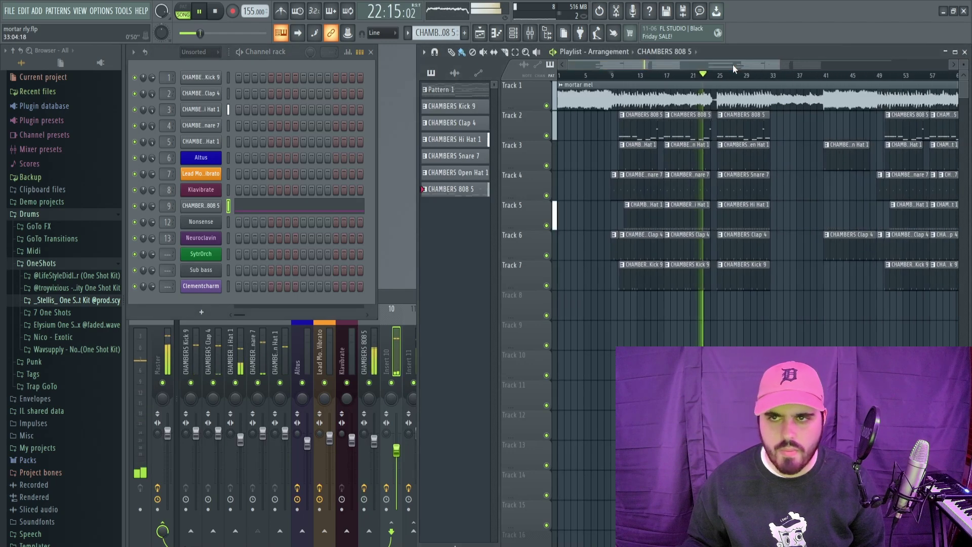
pyautogui.press('space')
pyautogui.scroll(8, 702, 138)
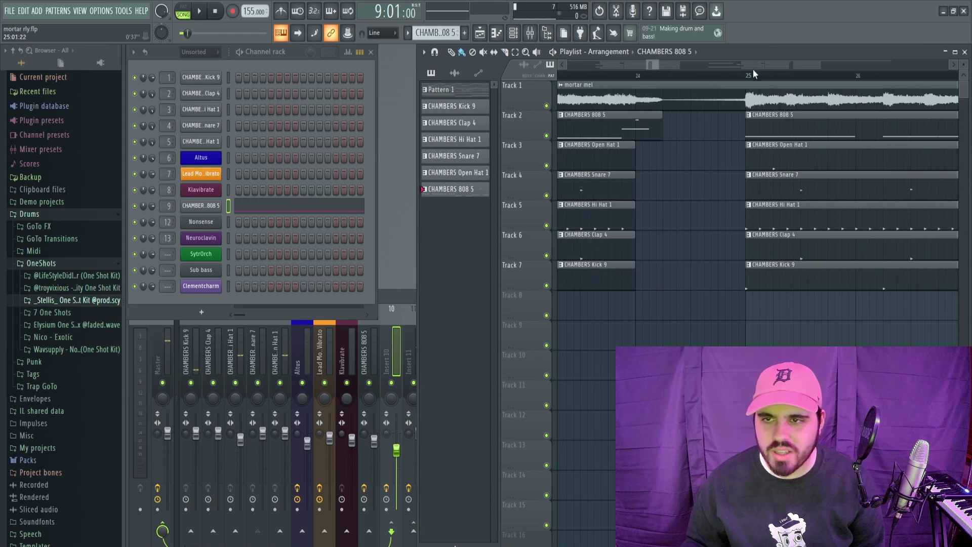
pyautogui.moveTo(753, 84); pyautogui.dragTo(636, 81)
pyautogui.press('space')
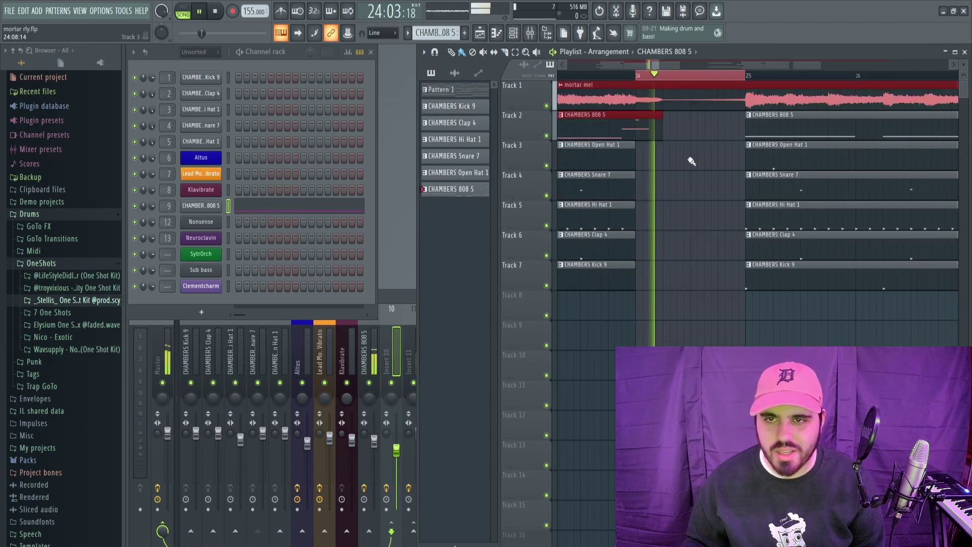
pyautogui.keyDown('ctrl'); pyautogui.click(688, 217); pyautogui.keyUp('ctrl')
pyautogui.scroll(-5, 689, 217)
pyautogui.press('space')
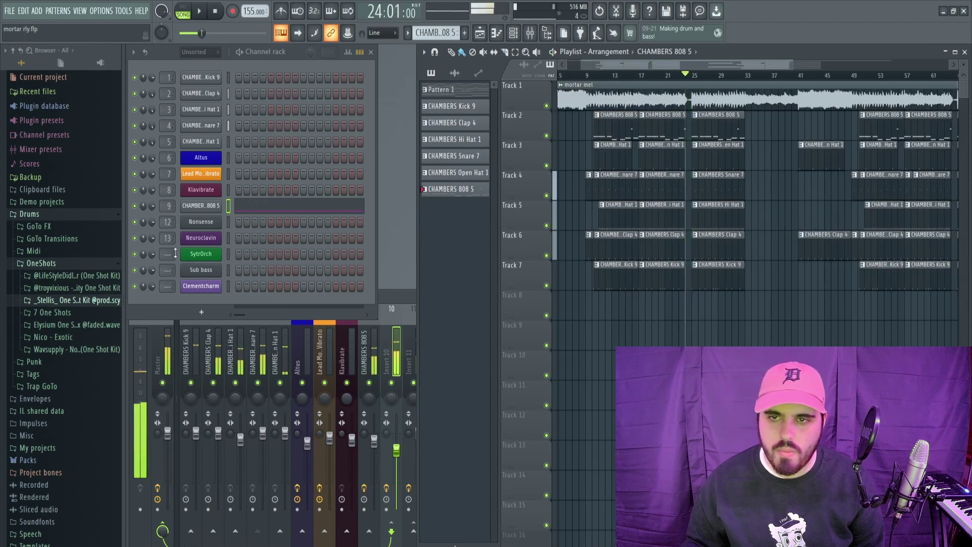
pyautogui.click(86, 227)
pyautogui.click(60, 231)
pyautogui.click(57, 239)
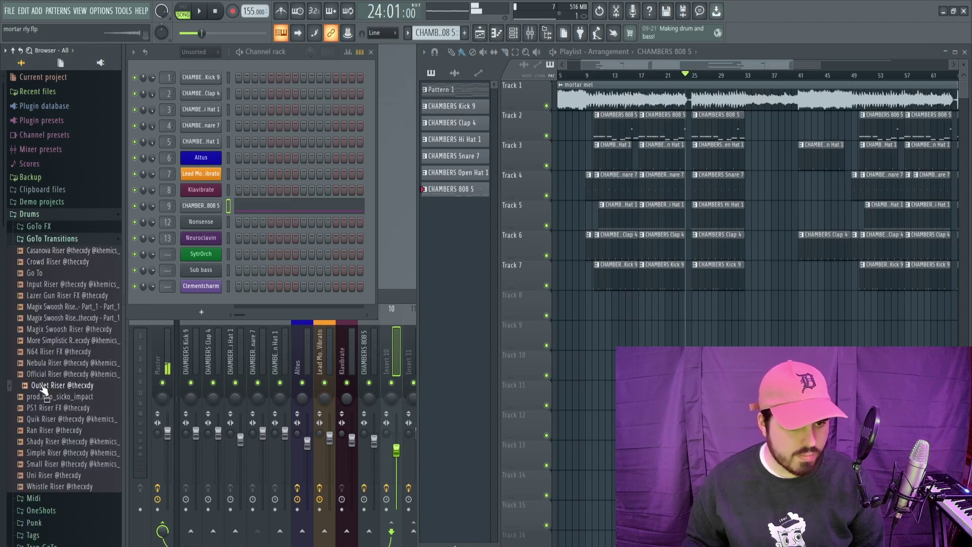
pyautogui.moveTo(683, 299); pyautogui.dragTo(687, 303)
pyautogui.scroll(6, 692, 313)
# Step: Lower the Outlet Riser channel volume to 31%, listen to the break, and close its channel settings
pyautogui.doubleClick(673, 307)
pyautogui.press('space')
pyautogui.moveTo(353, 131); pyautogui.dragTo(353, 147)
pyautogui.press('space')
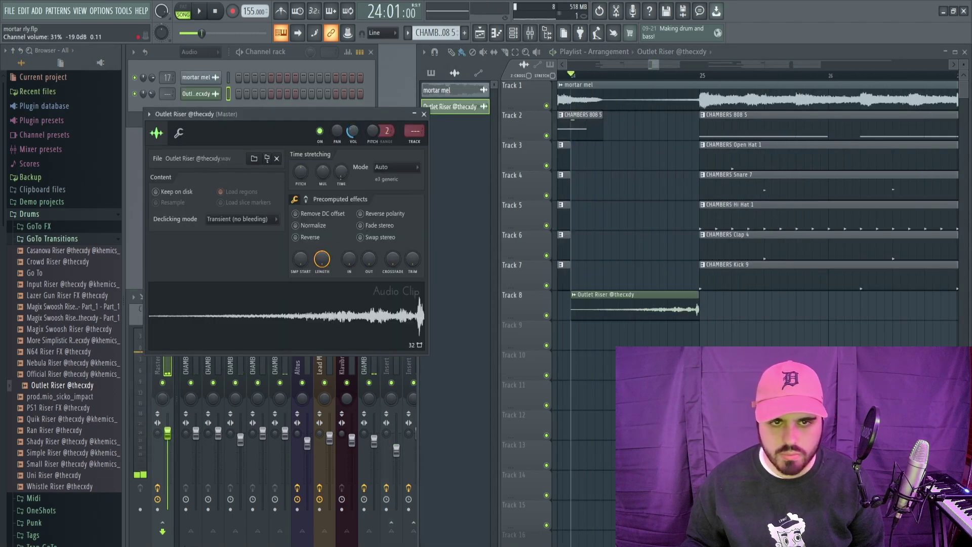
pyautogui.press('space')
pyautogui.click(424, 114)
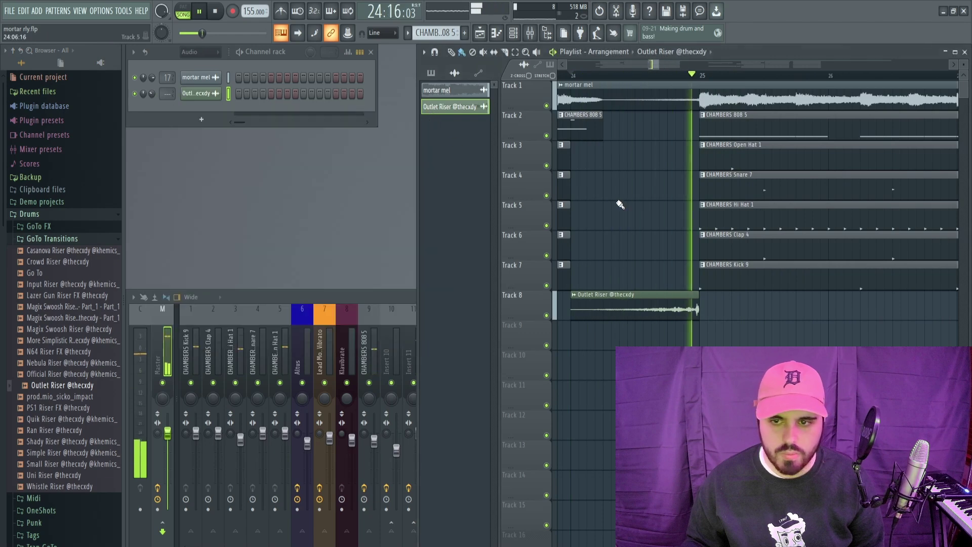
pyautogui.scroll(-8, 664, 88)
pyautogui.press('space')
pyautogui.click(48, 237)
pyautogui.click(46, 227)
pyautogui.click(43, 261)
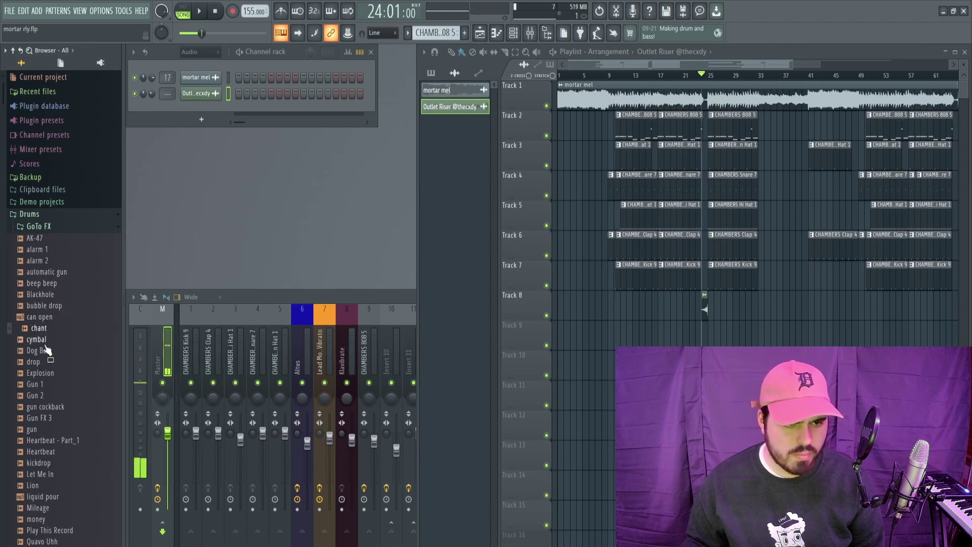
pyautogui.scroll(-4, 62, 196)
pyautogui.click(39, 91)
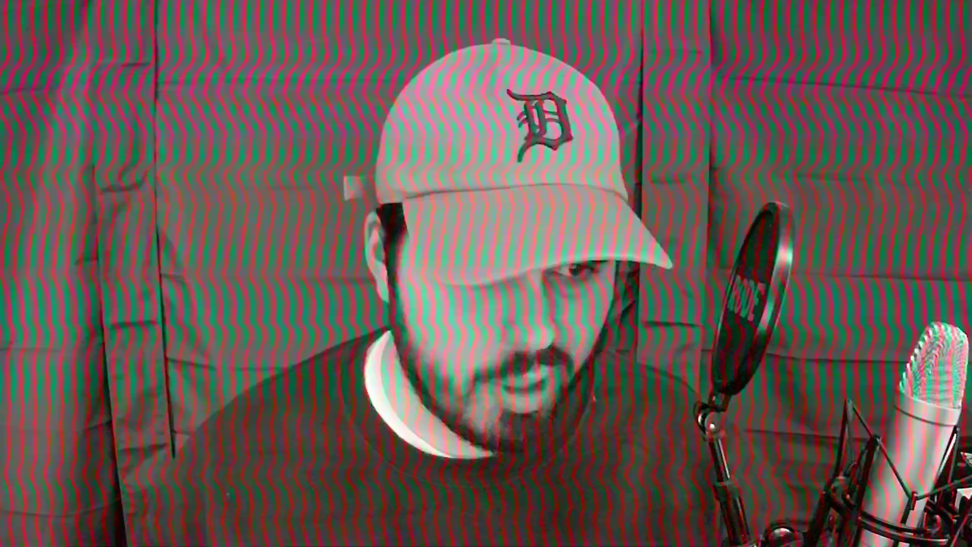
pyautogui.moveTo(82, 292); pyautogui.dragTo(695, 336)
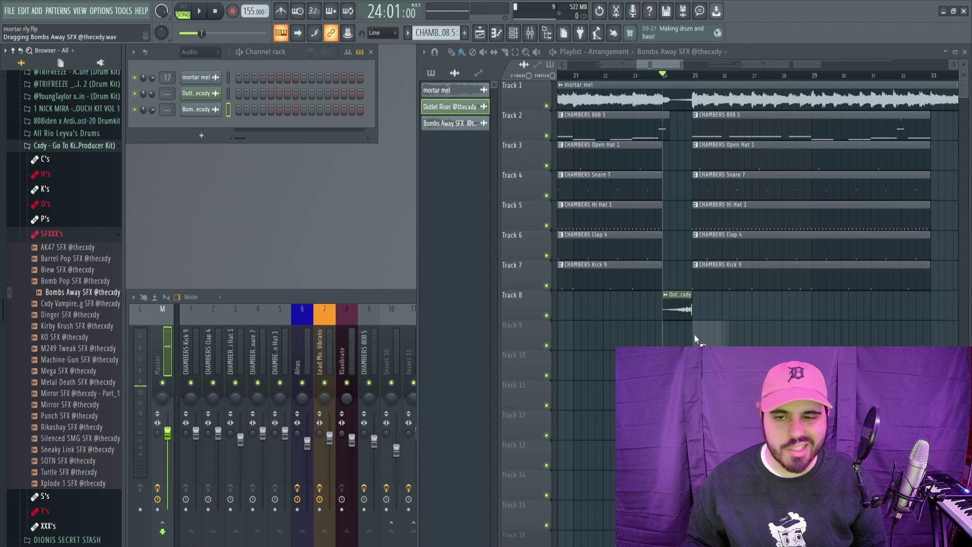
pyautogui.moveTo(695, 336); pyautogui.dragTo(695, 335)
# Step: Play the transition from bar 24 through the Bombs Away SFX and close its channel settings
pyautogui.press('space')
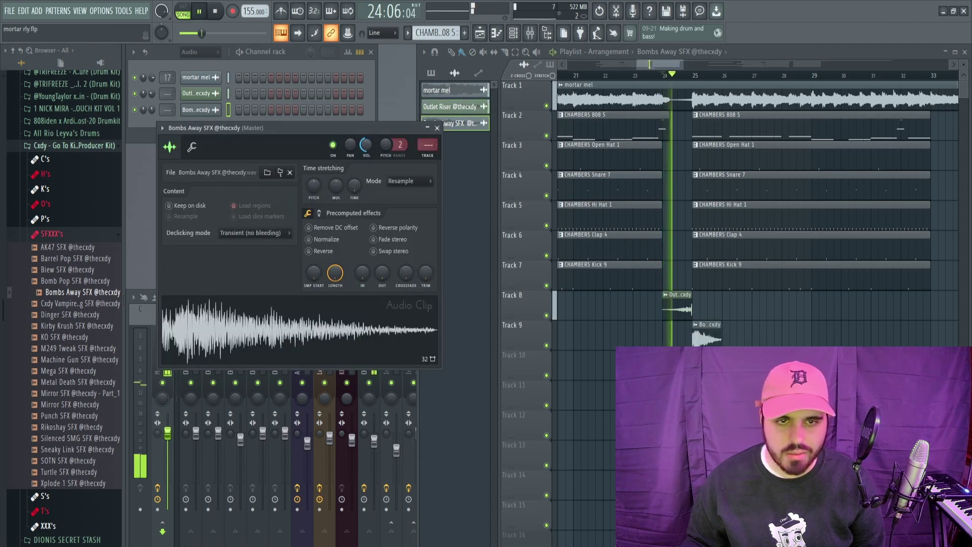
pyautogui.click(437, 127)
pyautogui.moveTo(683, 66); pyautogui.dragTo(854, 68)
pyautogui.moveTo(790, 65); pyautogui.dragTo(712, 65)
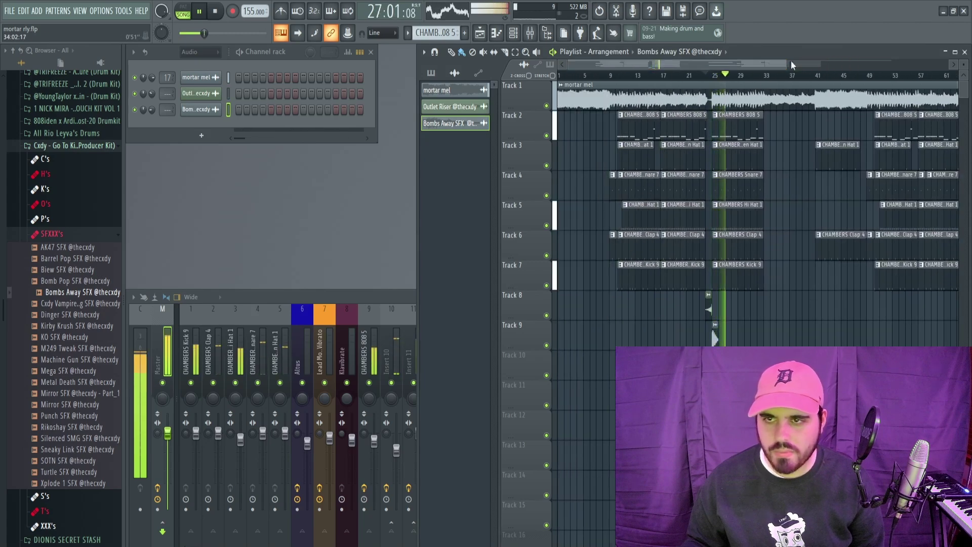
pyautogui.moveTo(788, 63); pyautogui.dragTo(911, 64)
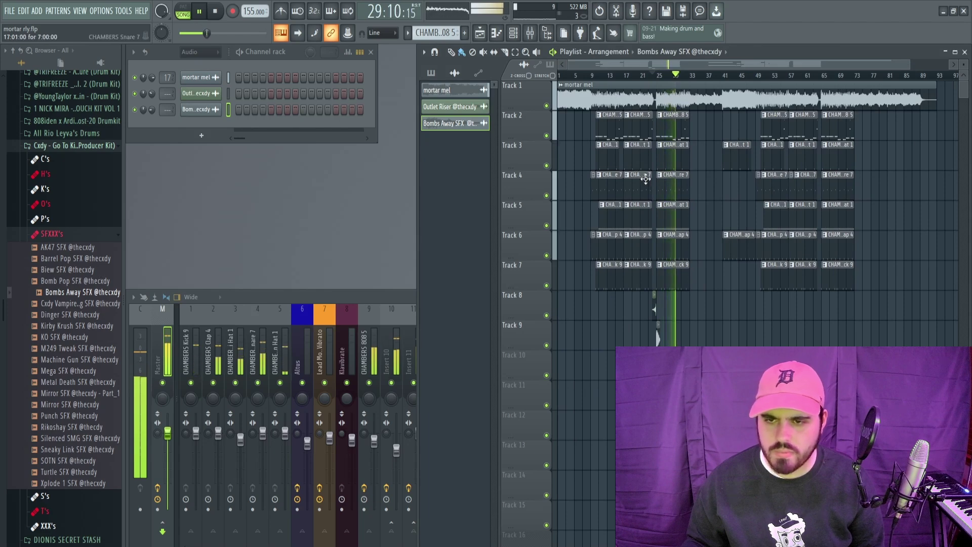
pyautogui.press('space')
# Step: Set the song position to bar 17 and remove the second hi-hat note of bar 5 in the CHAMBERS Hi Hat 1 pattern
pyautogui.click(625, 76)
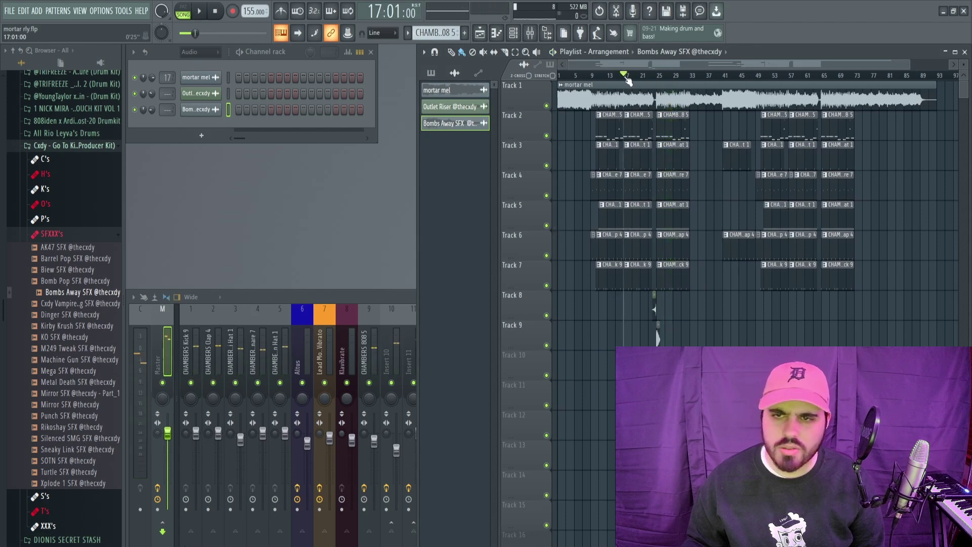
pyautogui.doubleClick(641, 213)
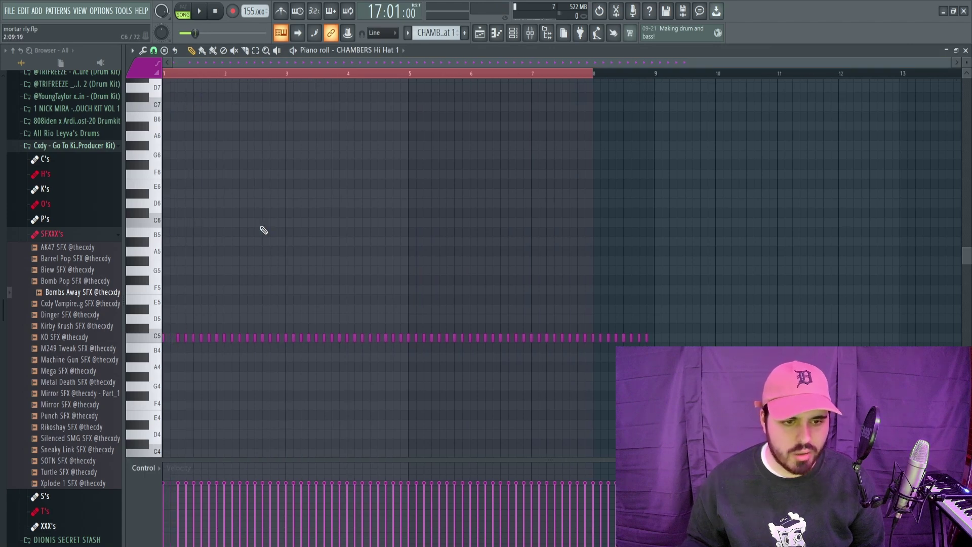
pyautogui.click(410, 73)
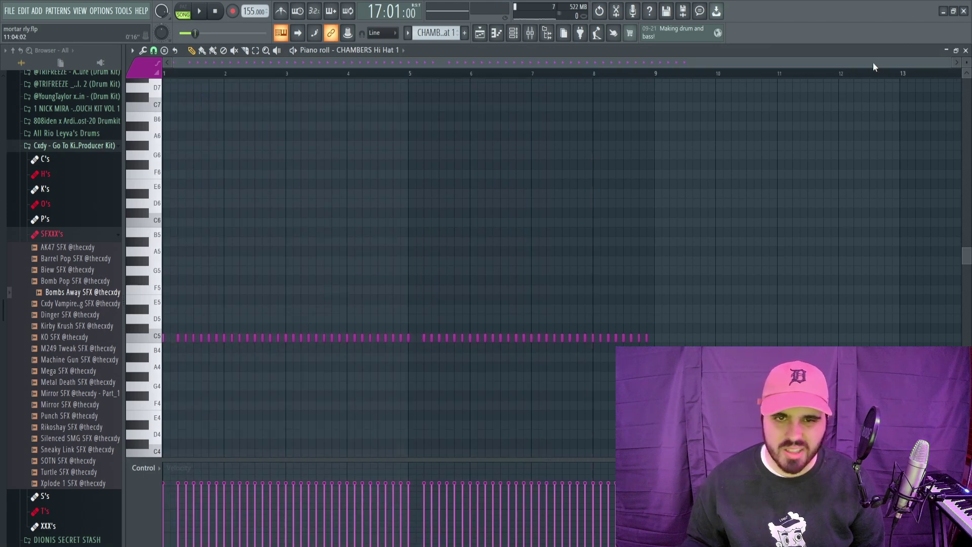
pyautogui.click(965, 51)
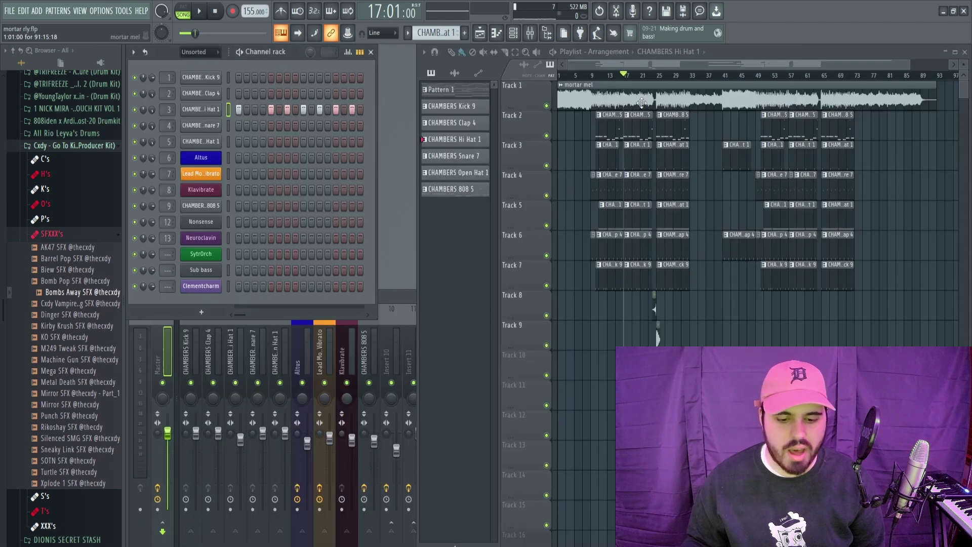
# Step: Play the arrangement from bar 17 to about bar 34 and check the mixer levels along the way
pyautogui.press('space')
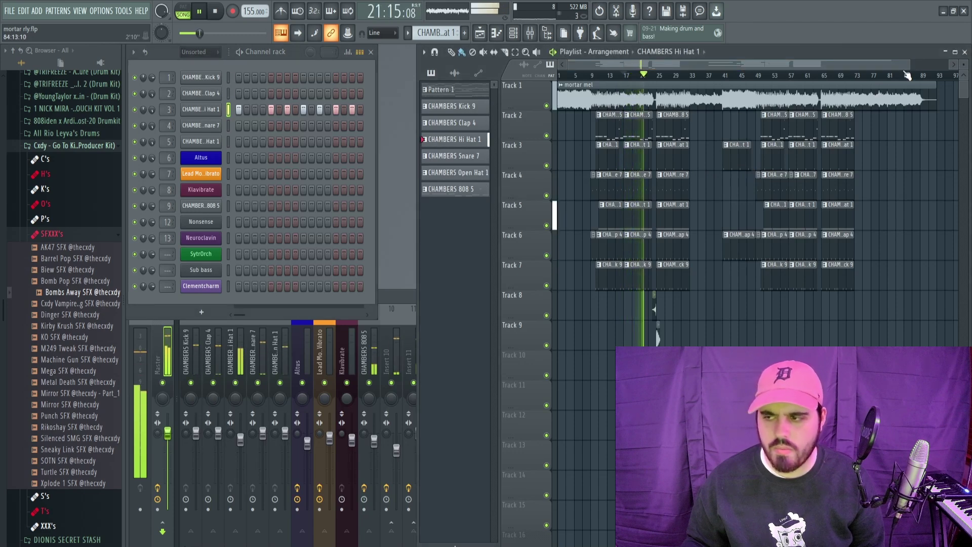
pyautogui.moveTo(909, 67); pyautogui.dragTo(918, 66)
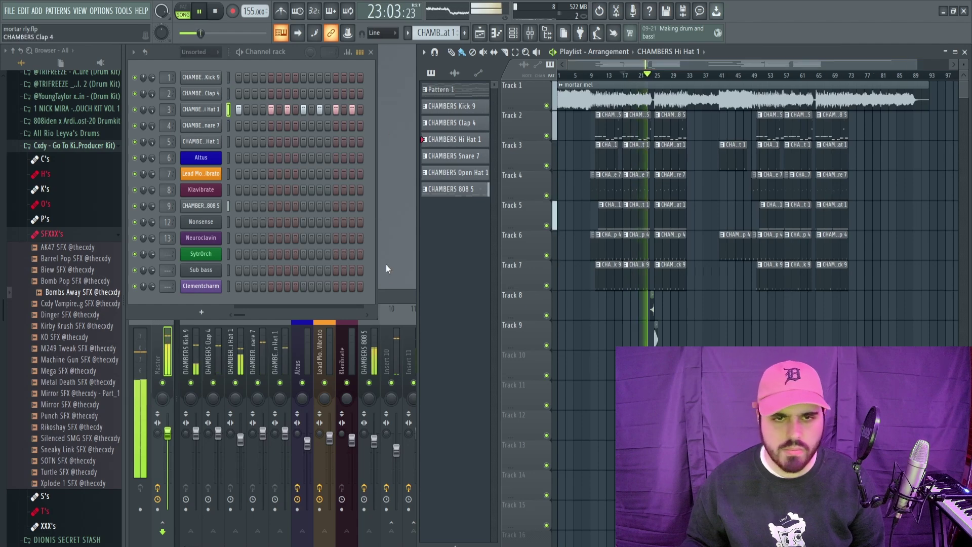
pyautogui.click(388, 299)
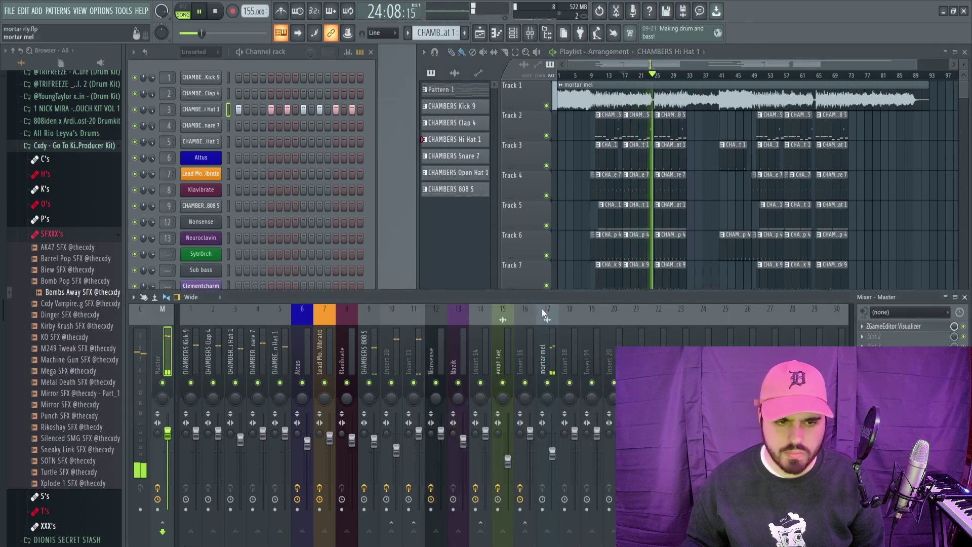
pyautogui.click(759, 61)
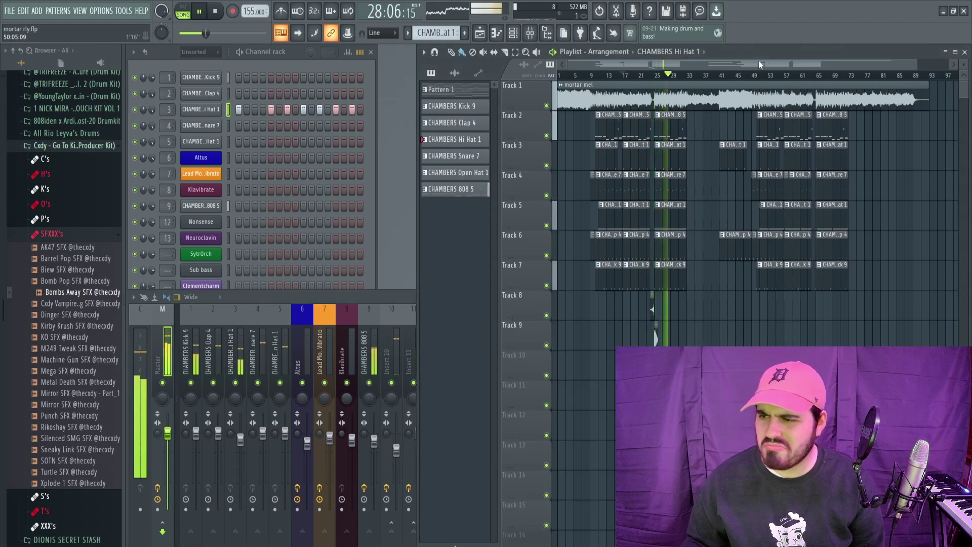
pyautogui.click(367, 306)
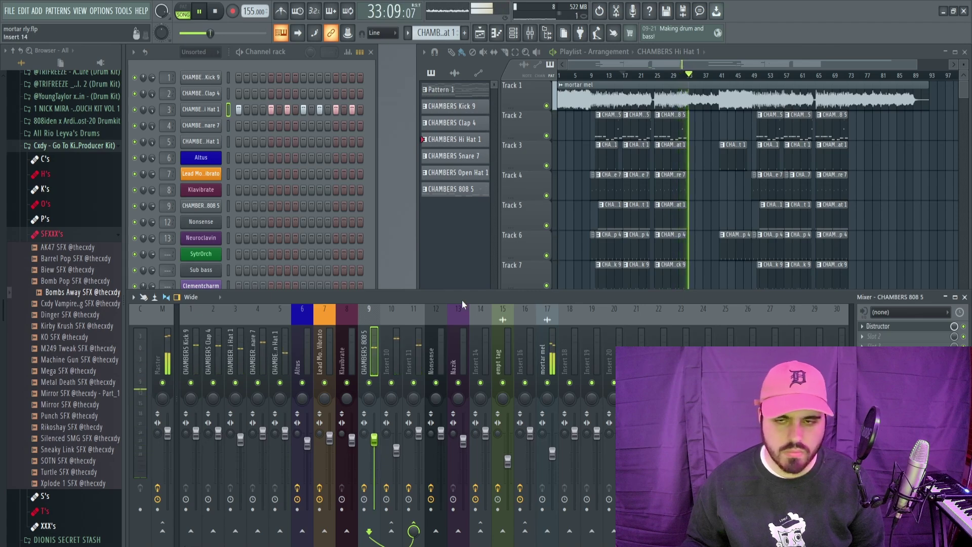
pyautogui.click(699, 65)
pyautogui.keyDown('ctrl'); pyautogui.scroll(3, 690, 227); pyautogui.keyUp('ctrl')
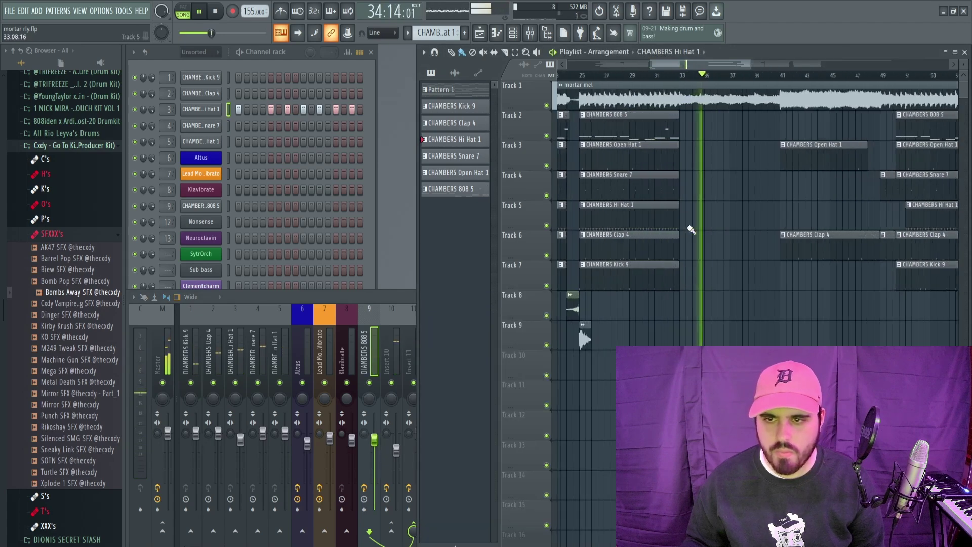
pyautogui.press('space')
# Step: Add a CHAMBERS Clap 4 clip at bar 33 on Track 6 and CHAMBERS Snare 7 clips at bars 33 and 41 on Track 4
pyautogui.moveTo(696, 66); pyautogui.dragTo(689, 66)
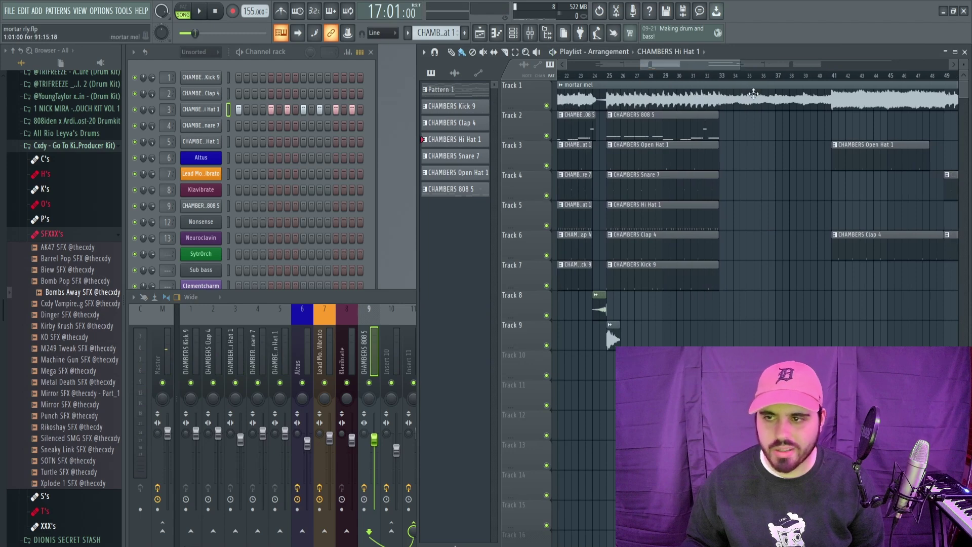
pyautogui.hotkey('ctrl', 'z')
pyautogui.click(720, 76)
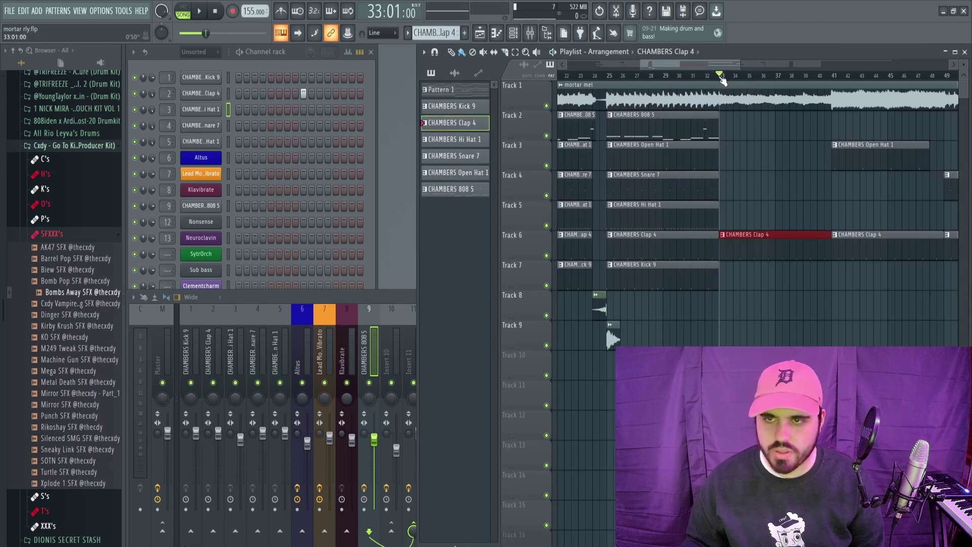
pyautogui.press('space')
pyautogui.click(832, 76)
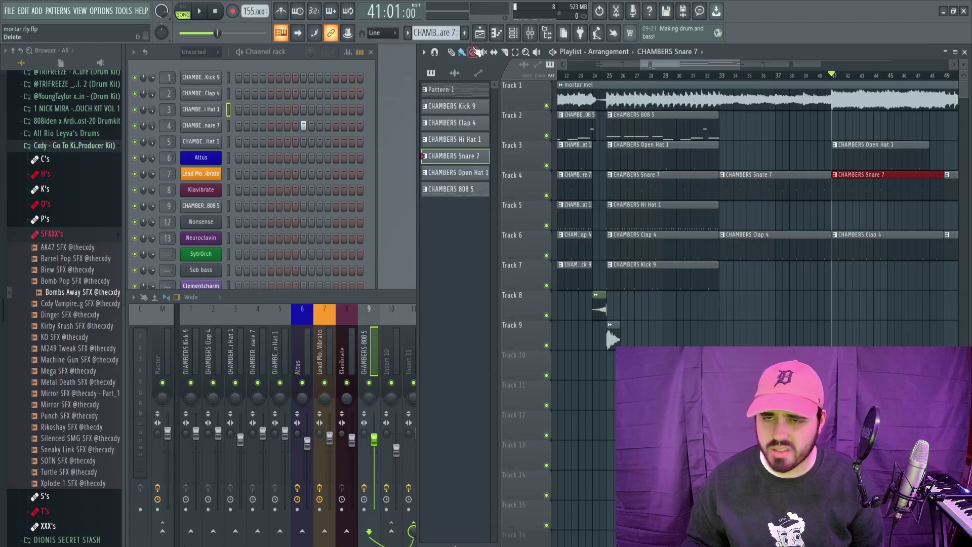
# Step: Make the snare clip at bar 33 unique, soften its C5 note in bar 2, and add a B4 note after beat 3 of bar 4
pyautogui.moveTo(735, 65); pyautogui.dragTo(818, 68)
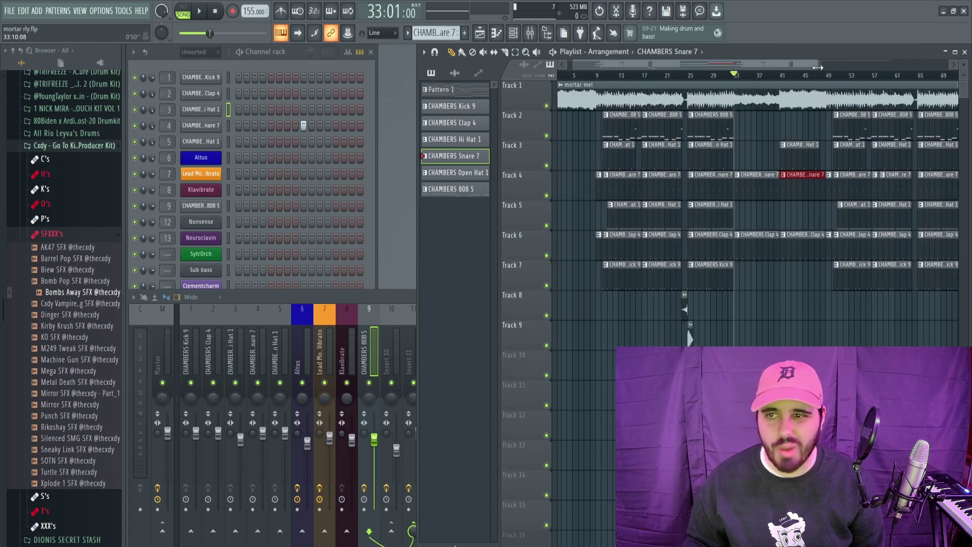
pyautogui.press('space')
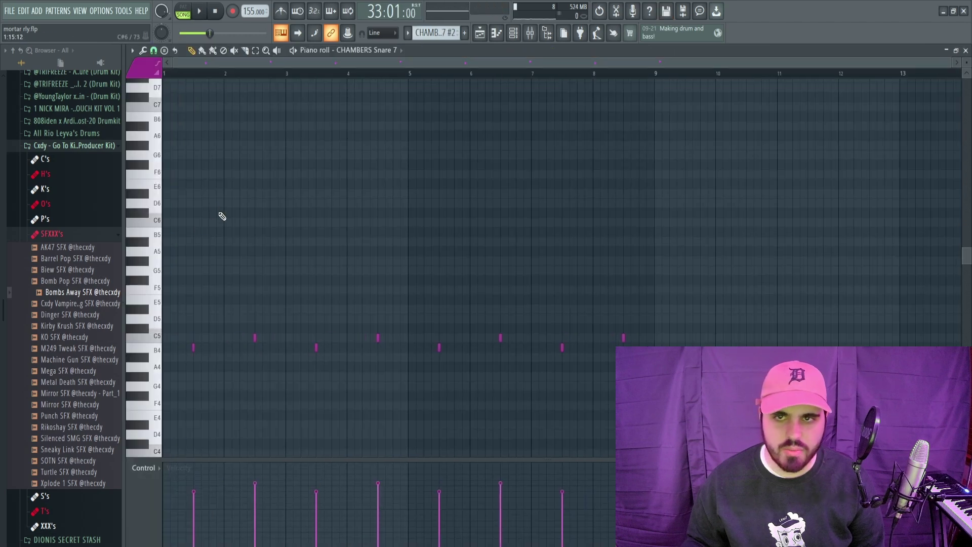
pyautogui.scroll(-2, 260, 261)
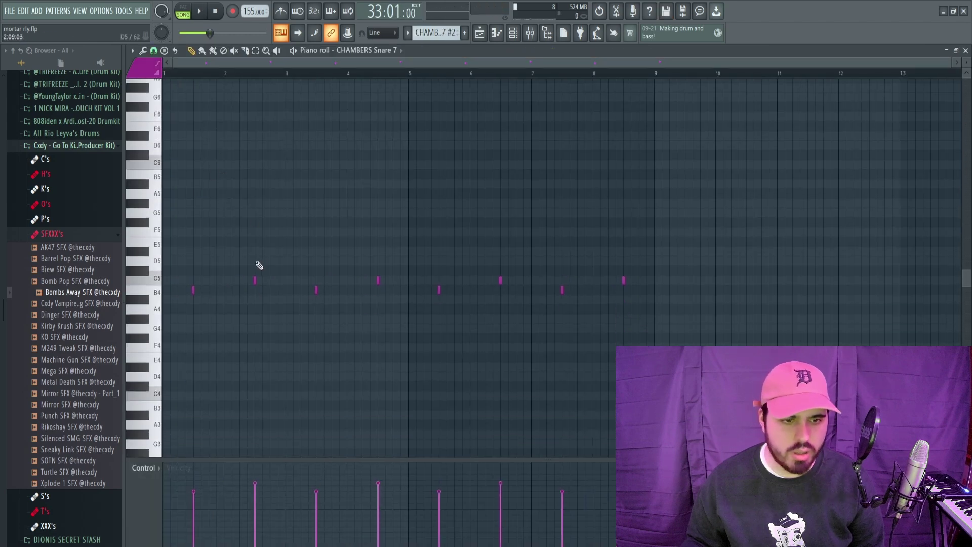
pyautogui.click(254, 280)
pyautogui.press('space')
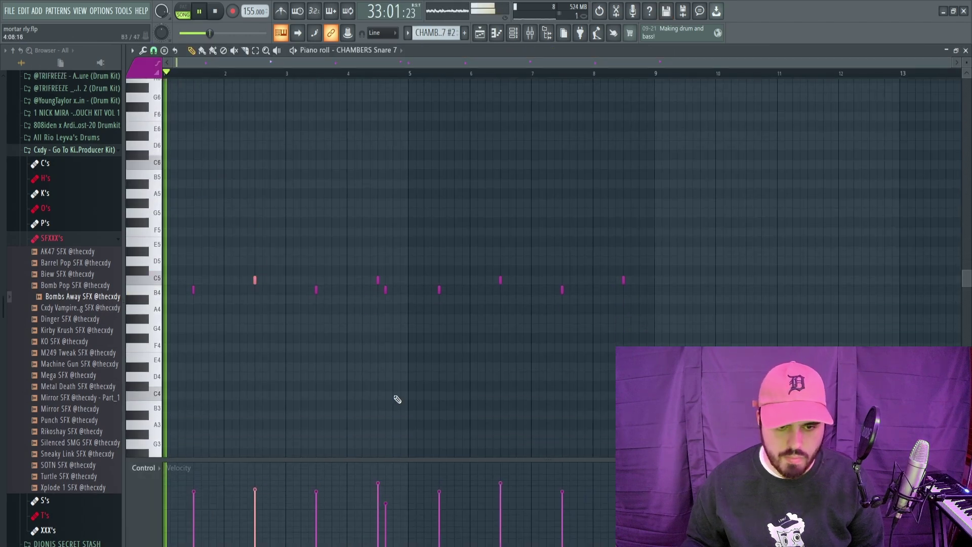
pyautogui.click(965, 50)
# Step: Place CHAMBERS Hi Hat 1 clips at bars 37 and 41 on Track 5 and an Outlet Riser at bar 36 on Track 8
pyautogui.click(856, 223)
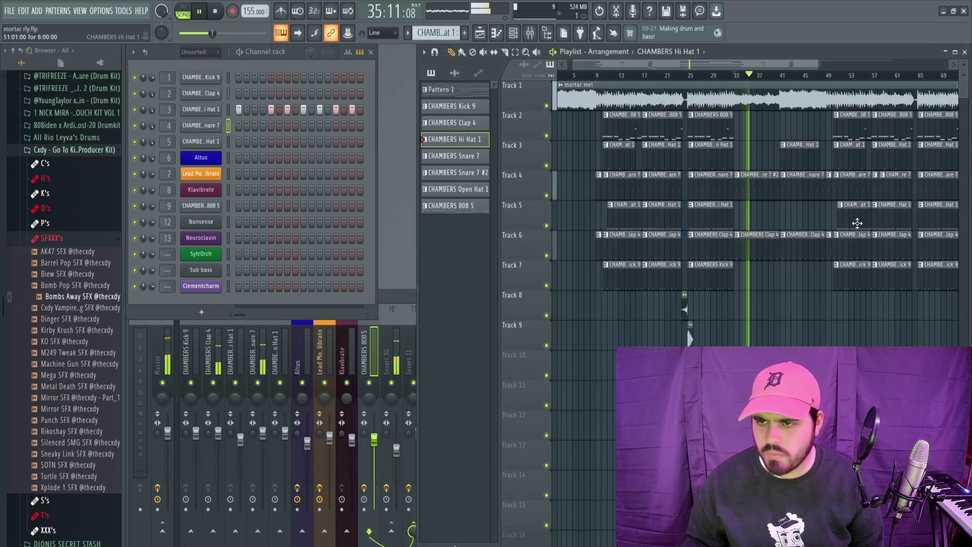
pyautogui.moveTo(789, 221); pyautogui.dragTo(766, 215)
pyautogui.press('space')
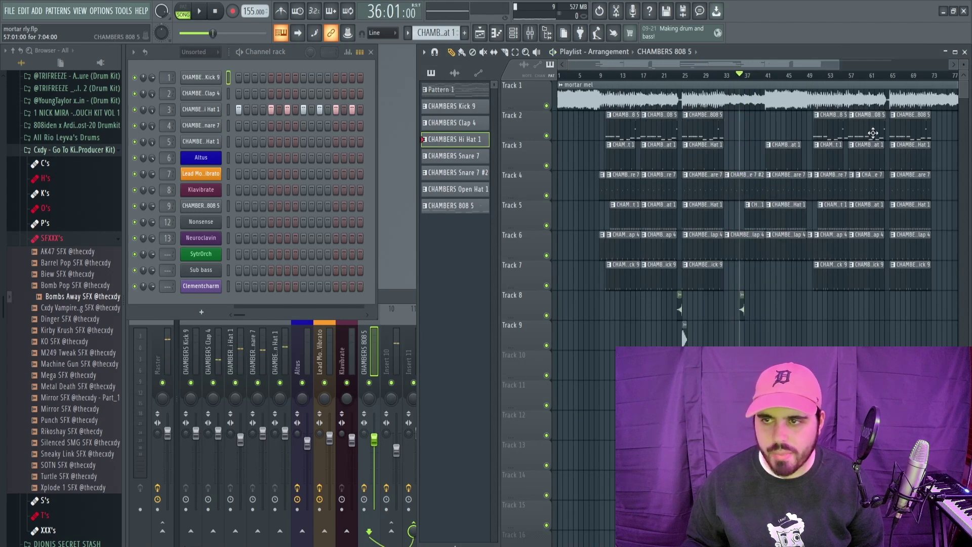
# Step: Place a CHAMBERS 808 5 clip at bar 41 on Track 2
pyautogui.click(873, 133)
pyautogui.scroll(4, 760, 134)
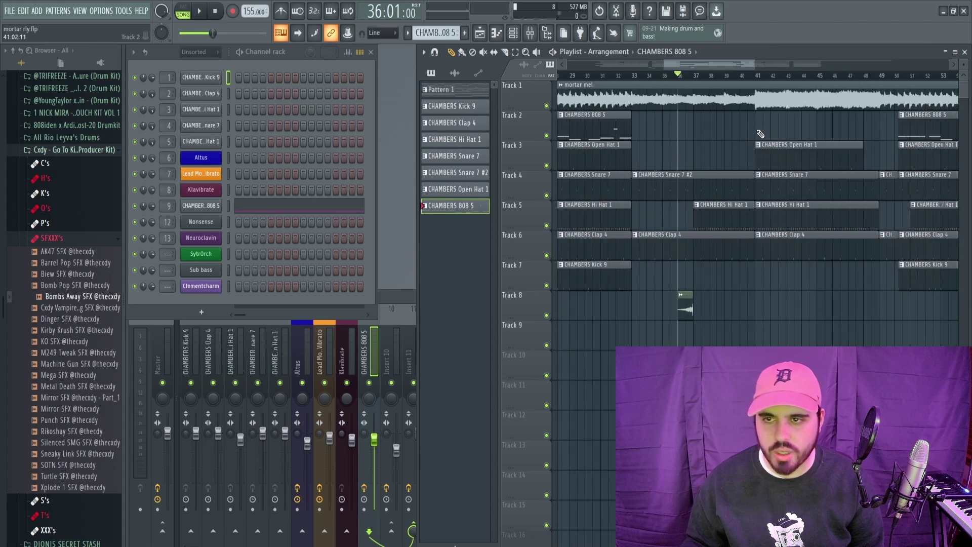
pyautogui.click(761, 134)
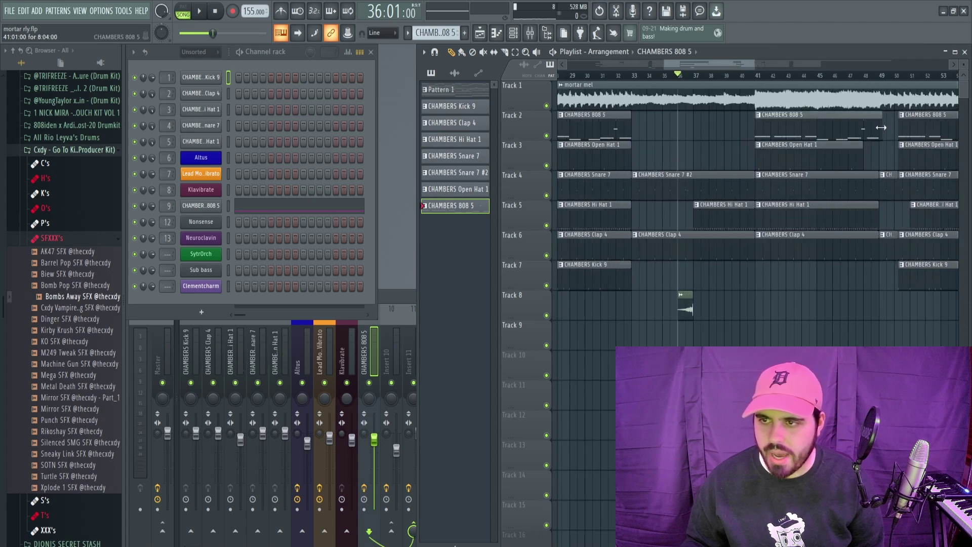
# Step: Listen from bar 36 into the 808 section and delete the 808 clip at bar 41
pyautogui.press('space')
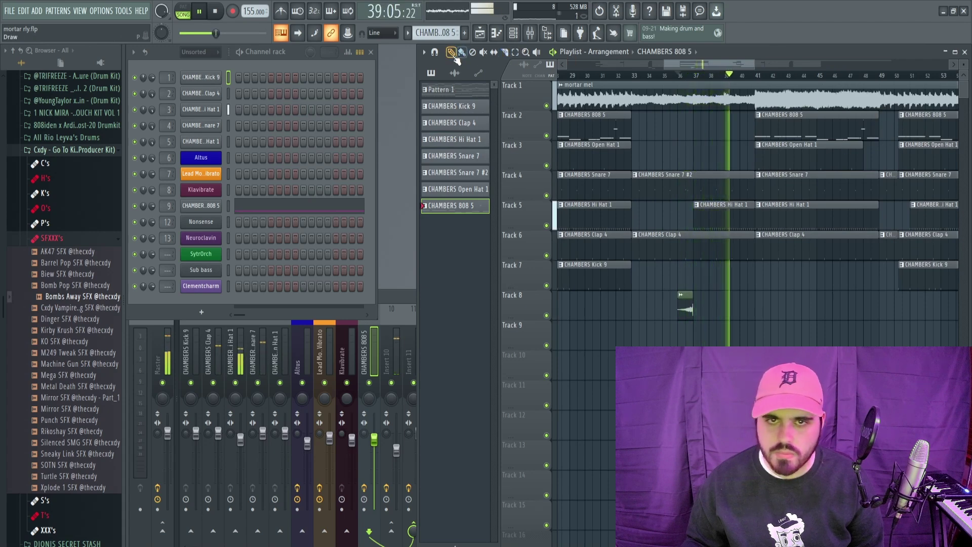
pyautogui.scroll(-3, 768, 73)
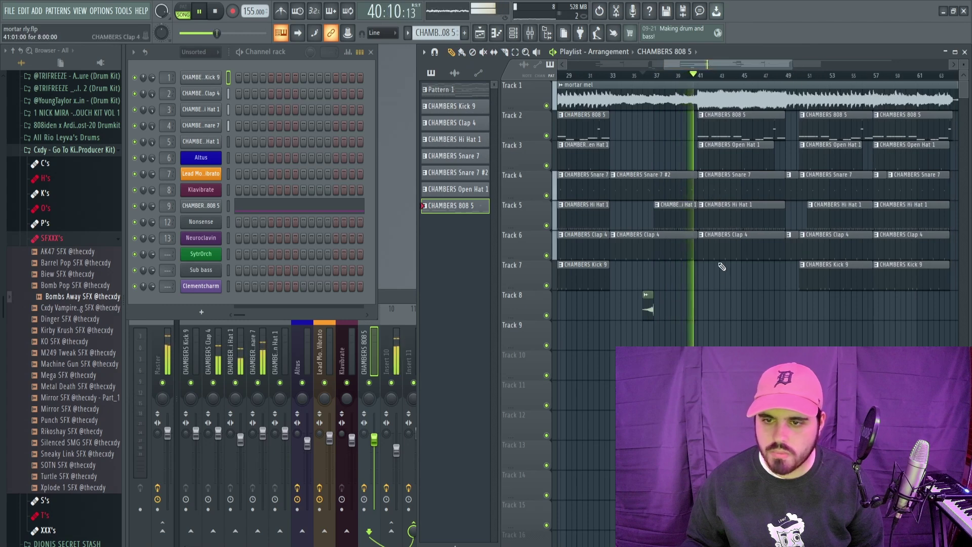
pyautogui.scroll(-2, 785, 66)
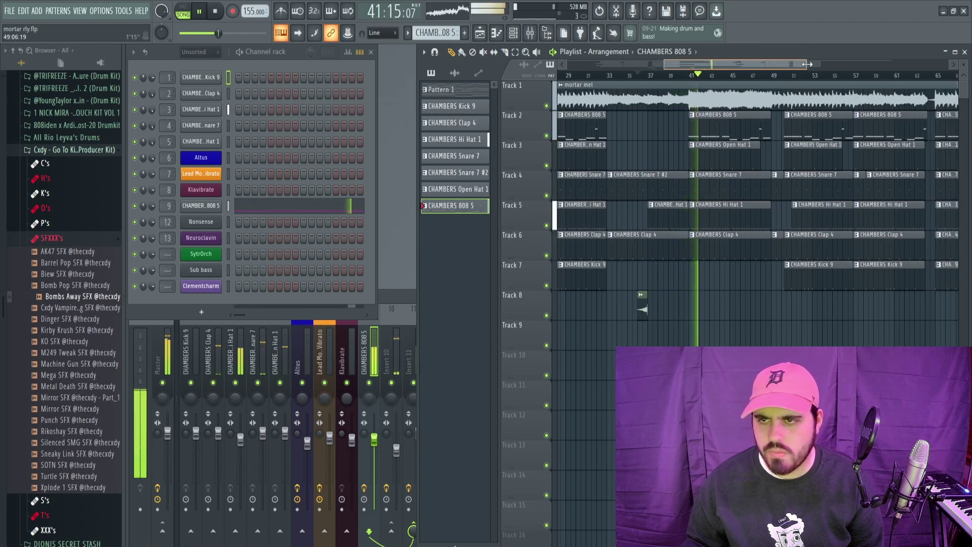
pyautogui.moveTo(785, 66); pyautogui.dragTo(773, 63)
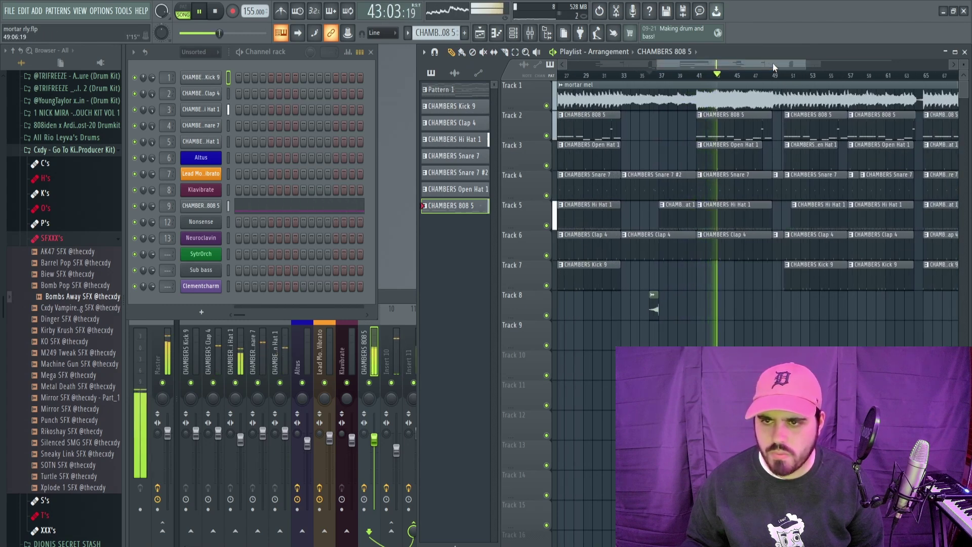
pyautogui.rightClick(738, 124)
# Step: Restart playback from bar 37 to listen to the build-up into bar 41
pyautogui.press('space')
pyautogui.click(713, 79)
pyautogui.press('space')
pyautogui.click(660, 76)
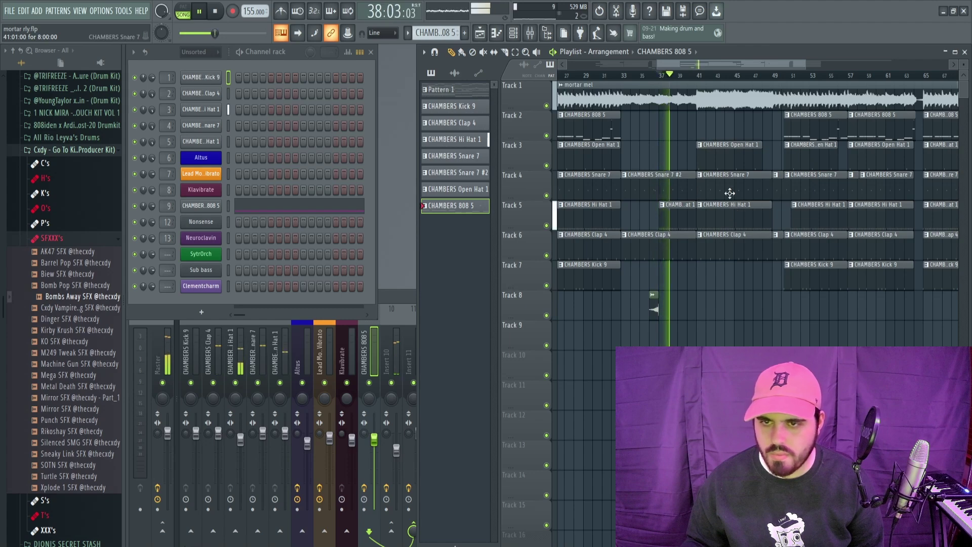
# Step: Copy the Outlet Riser and Bombs Away SFX clips at bars 24 and 25 to bars 64 and 65 on Tracks 8 and 9
pyautogui.moveTo(805, 65); pyautogui.dragTo(734, 65)
pyautogui.moveTo(687, 297); pyautogui.dragTo(657, 354)
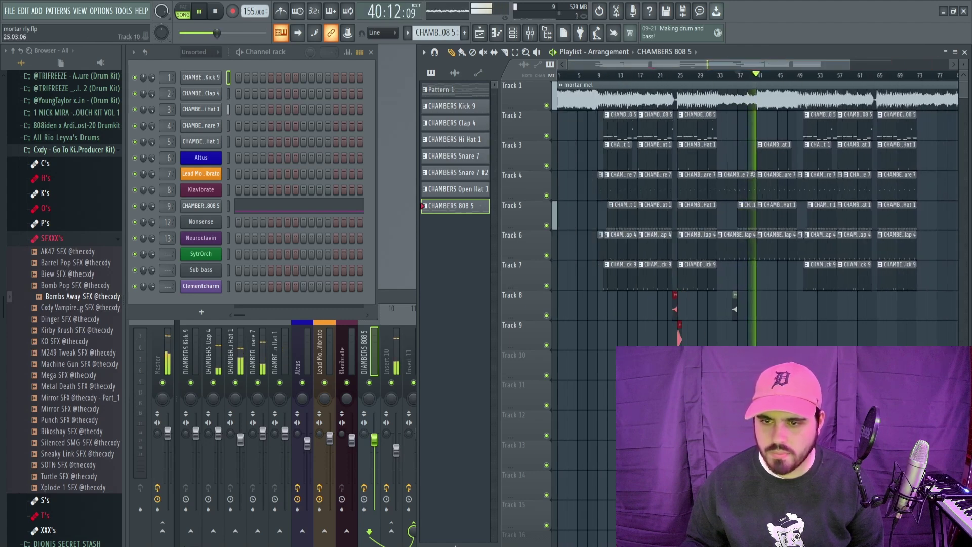
pyautogui.moveTo(685, 310); pyautogui.dragTo(873, 323)
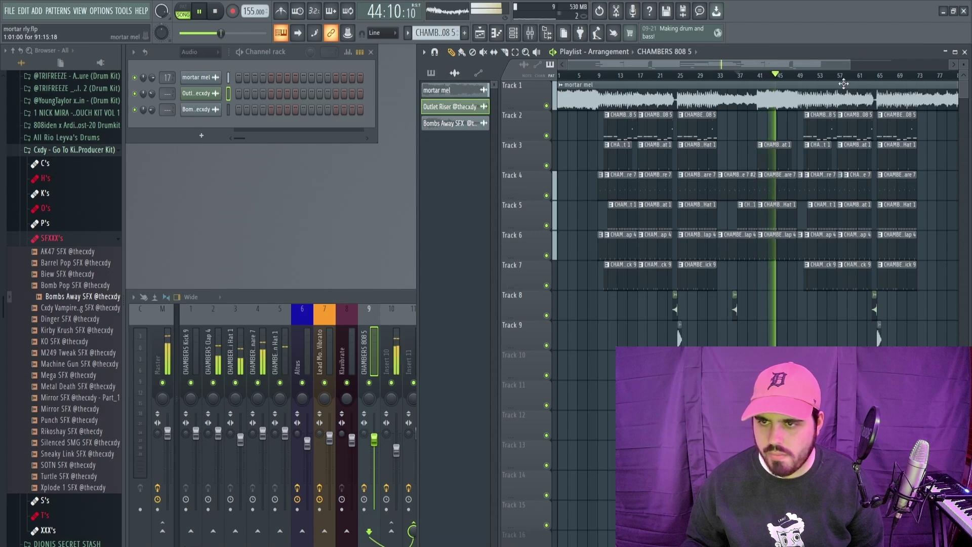
# Step: Add a descending Master volume automation clip on Track 2 across bars 81 to 89 to fade out the ending
pyautogui.moveTo(851, 64); pyautogui.dragTo(877, 68)
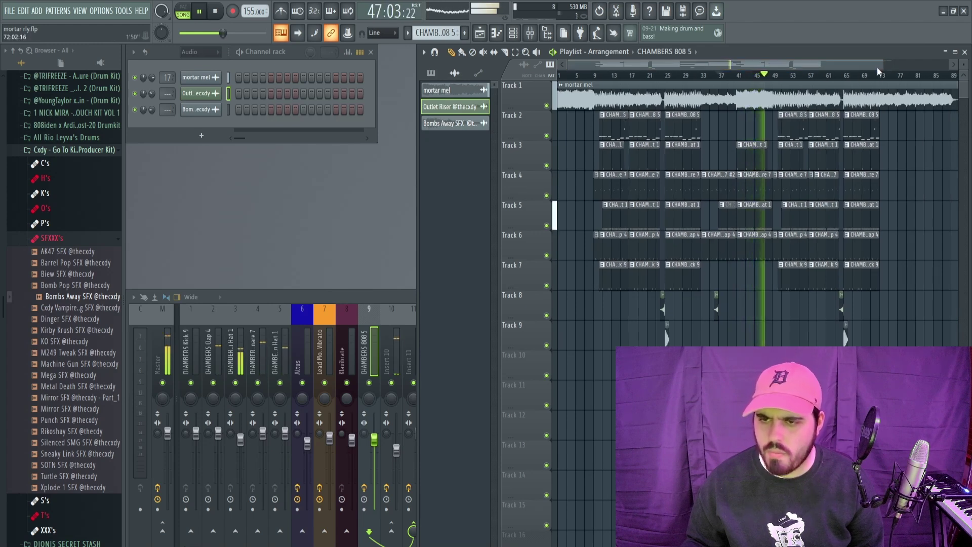
pyautogui.moveTo(883, 65); pyautogui.dragTo(948, 64)
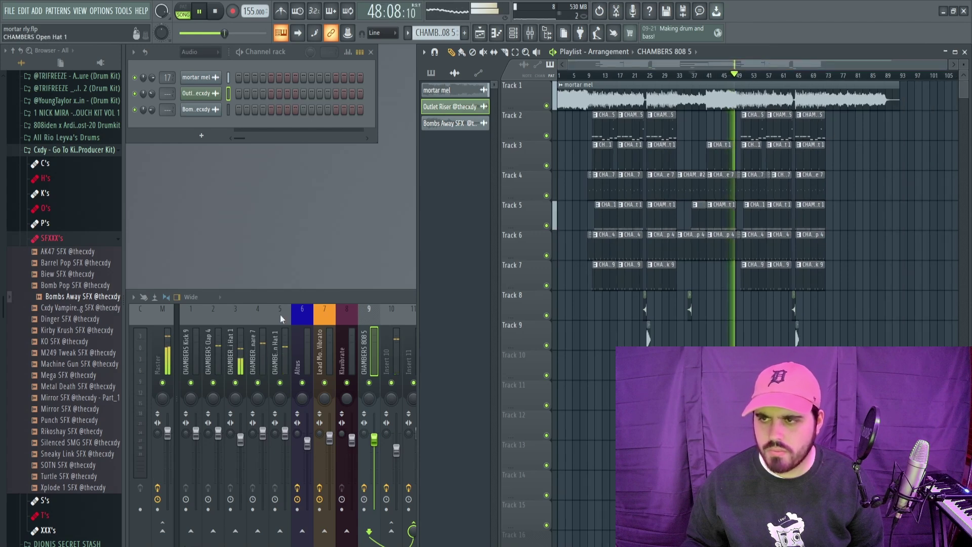
pyautogui.scroll(4, 884, 81)
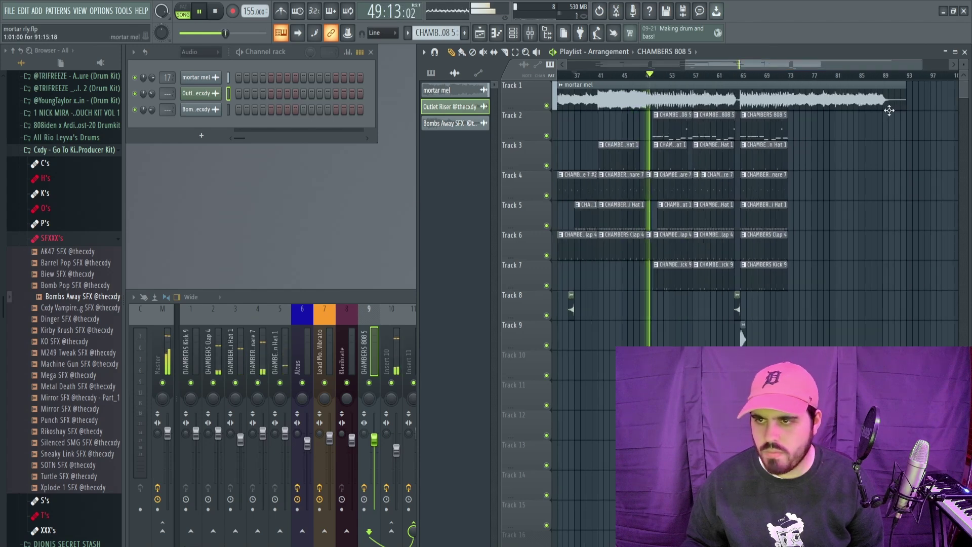
pyautogui.moveTo(884, 81); pyautogui.dragTo(806, 108)
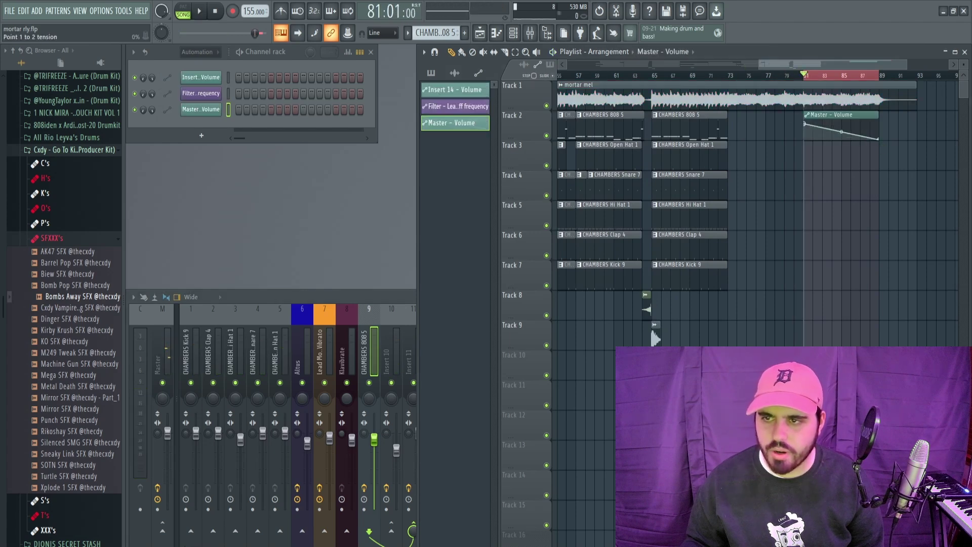
pyautogui.keyDown('ctrl'); pyautogui.click(831, 76); pyautogui.keyUp('ctrl')
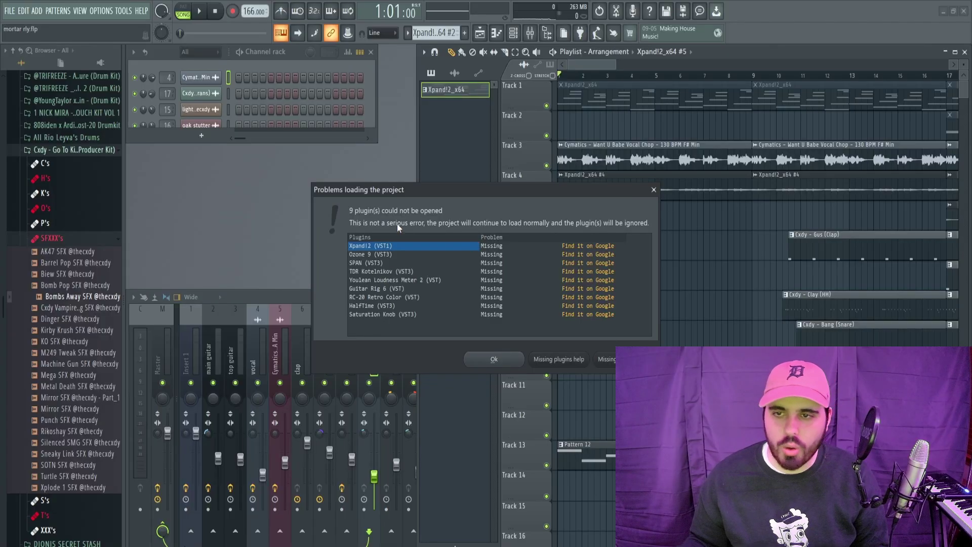
# Step: Dismiss the missing-plugins report and play the guitar project while inspecting the Fruity soft clipper on the Master
pyautogui.click(494, 359)
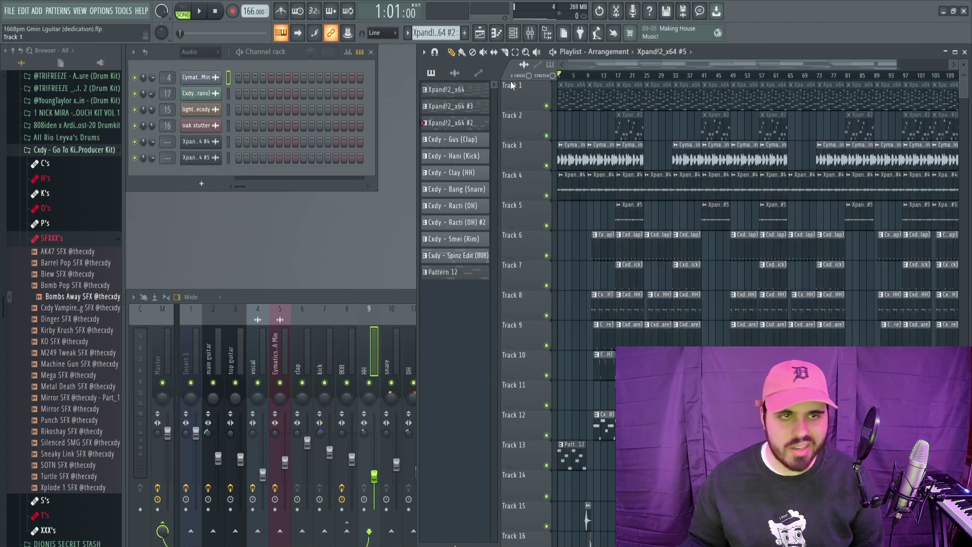
pyautogui.press('space')
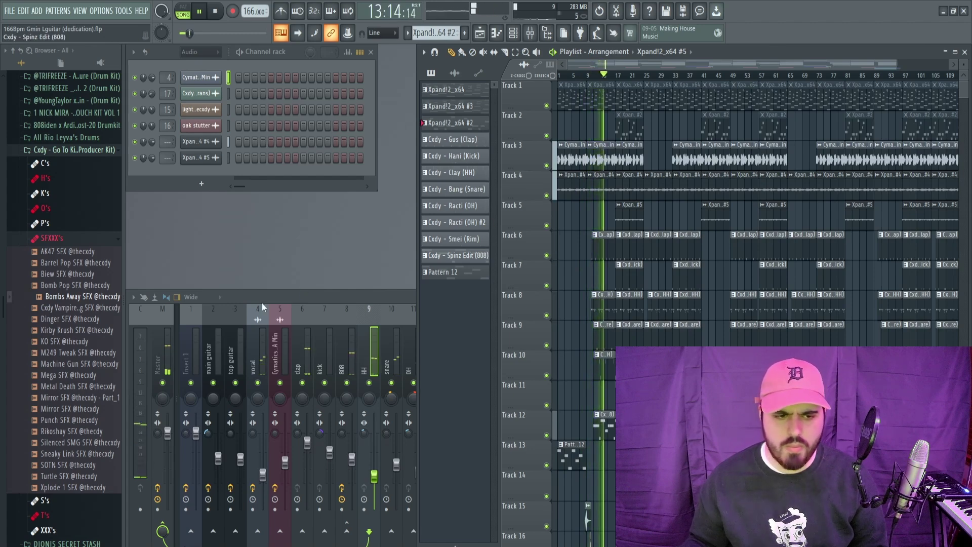
pyautogui.click(162, 343)
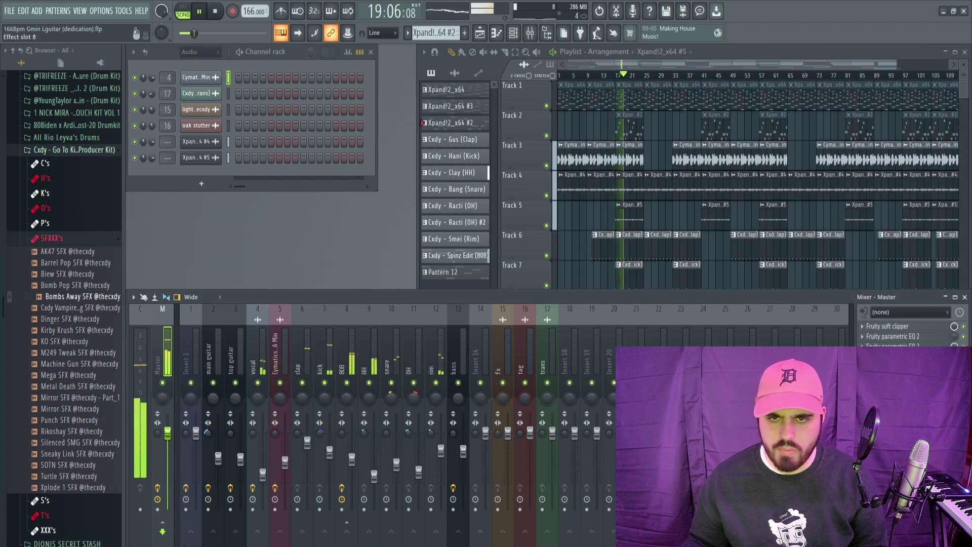
pyautogui.click(887, 326)
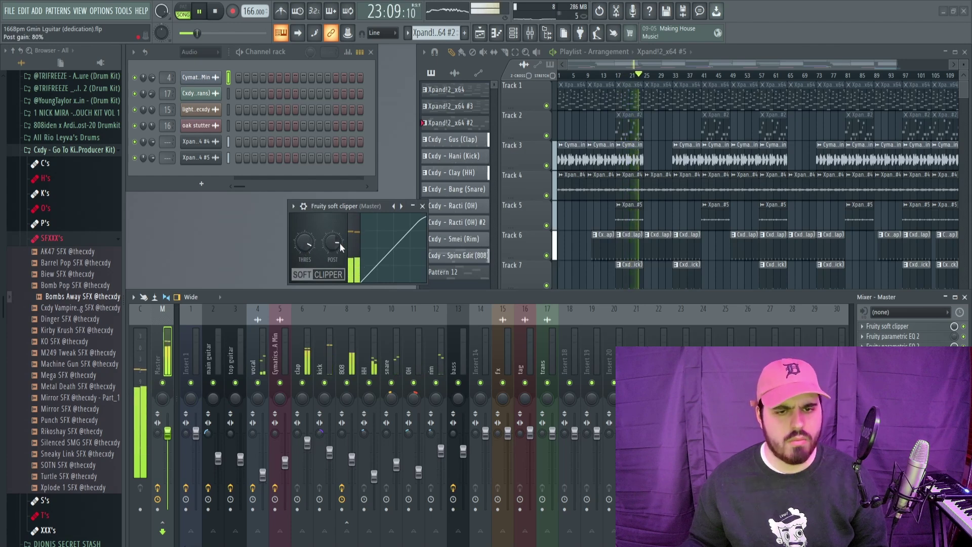
pyautogui.click(422, 207)
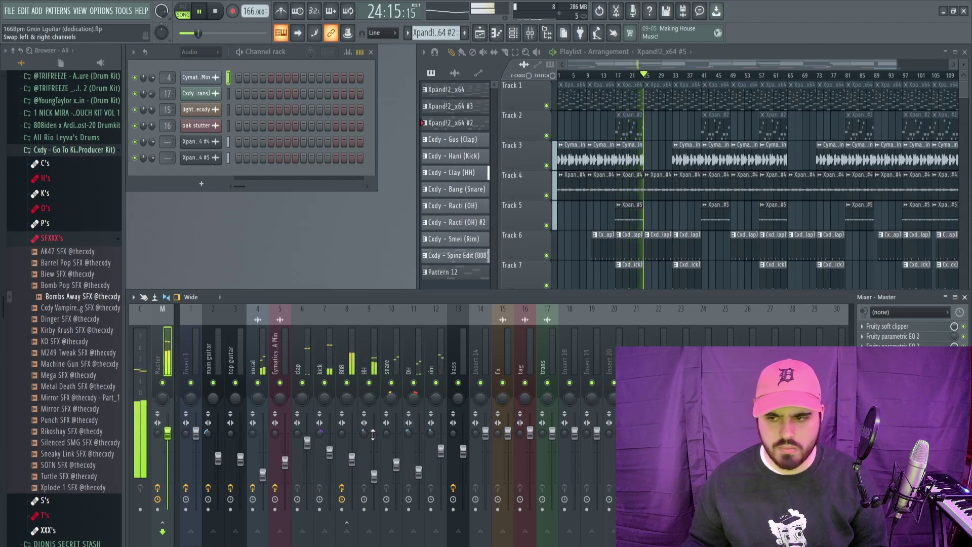
pyautogui.click(158, 489)
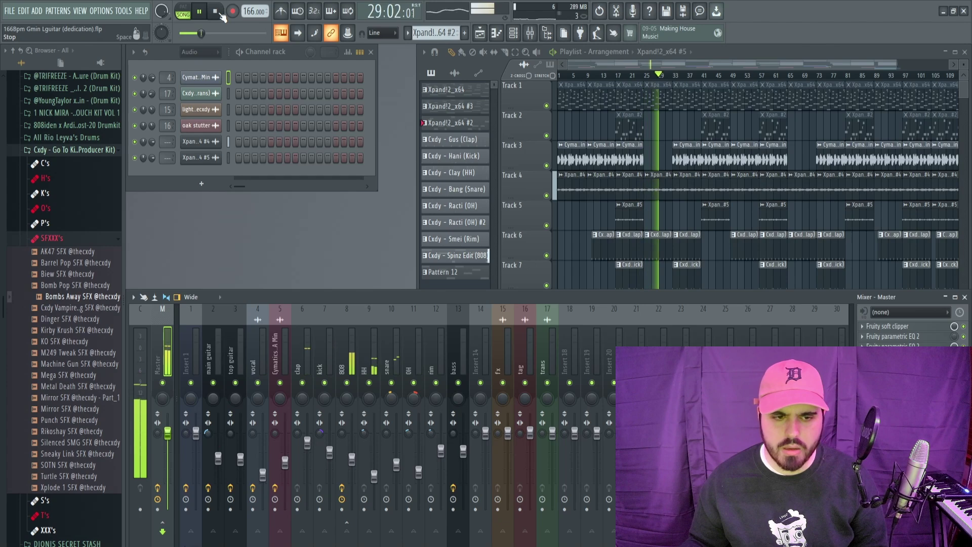
pyautogui.click(218, 13)
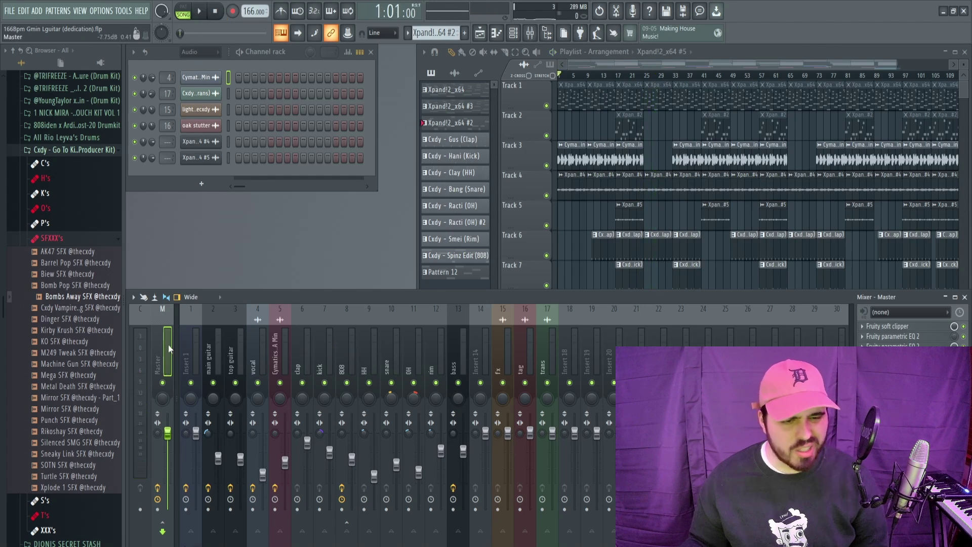
# Step: Listen from bar 18 with the Master's first Fruity soft clipper open, and close the plugin window
pyautogui.click(887, 326)
pyautogui.moveTo(359, 204); pyautogui.dragTo(320, 196)
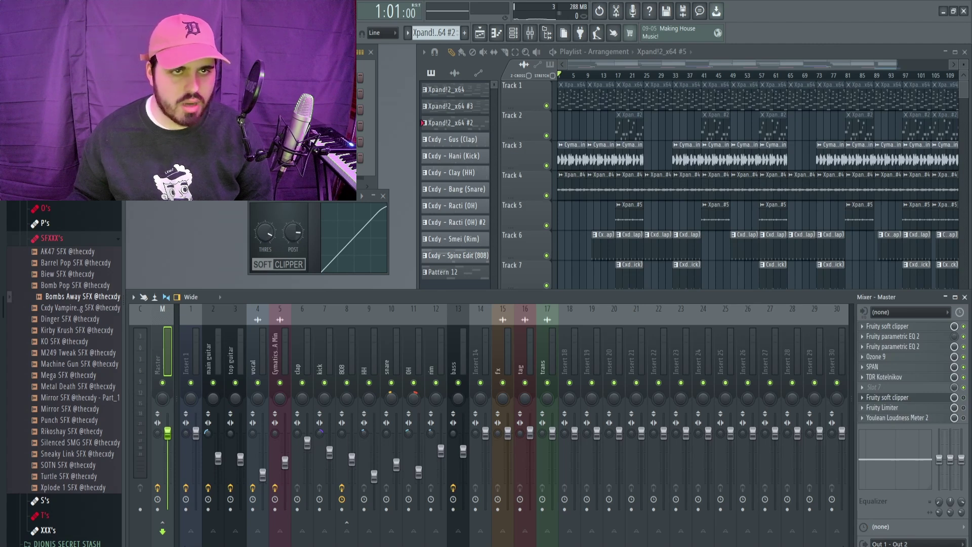
pyautogui.press('space')
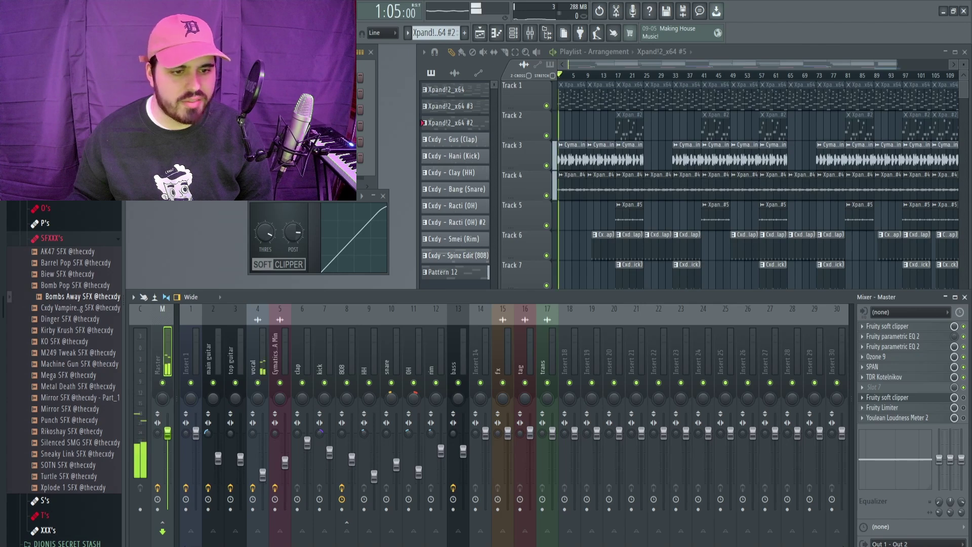
pyautogui.click(614, 79)
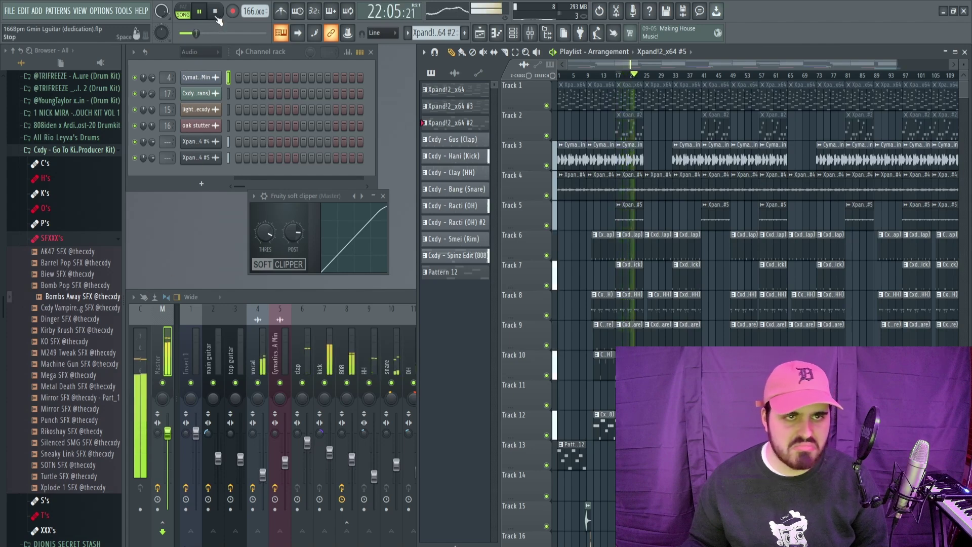
pyautogui.click(217, 17)
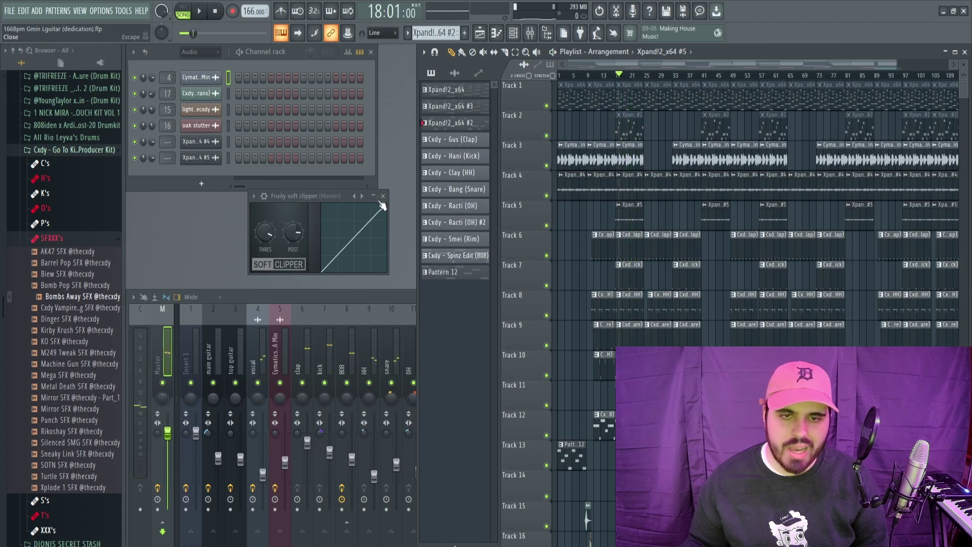
pyautogui.click(385, 196)
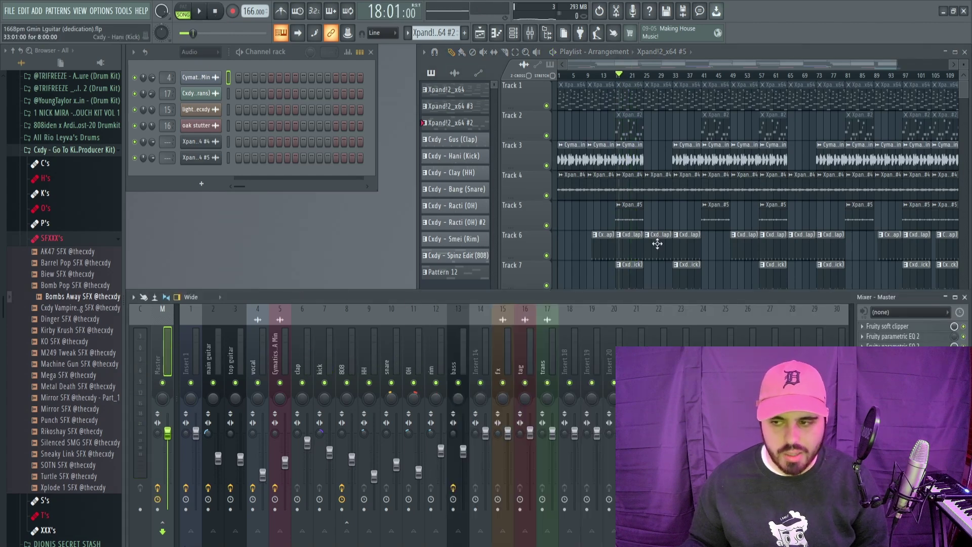
# Step: Replay the section from bar 18 to watch the Master level, and move the playback start to bar 17
pyautogui.click(210, 13)
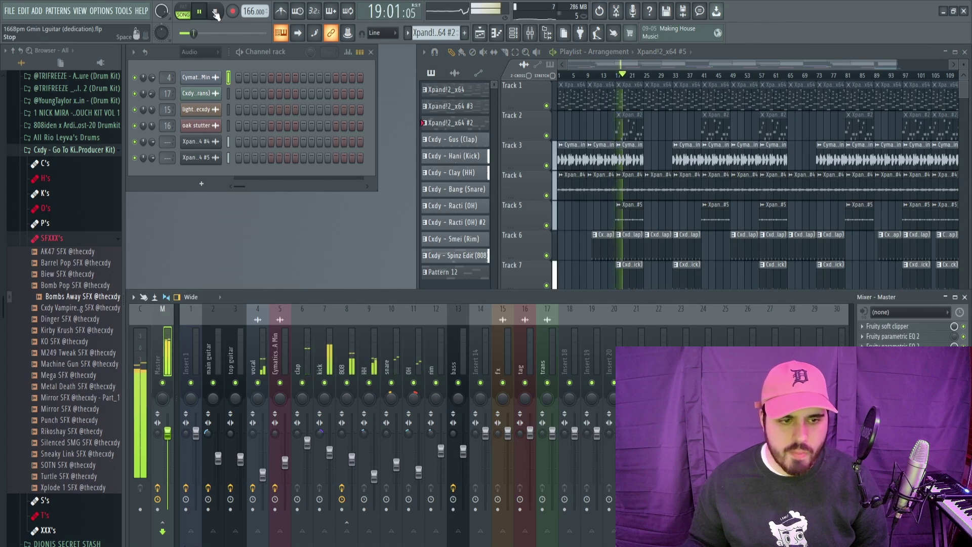
pyautogui.click(216, 12)
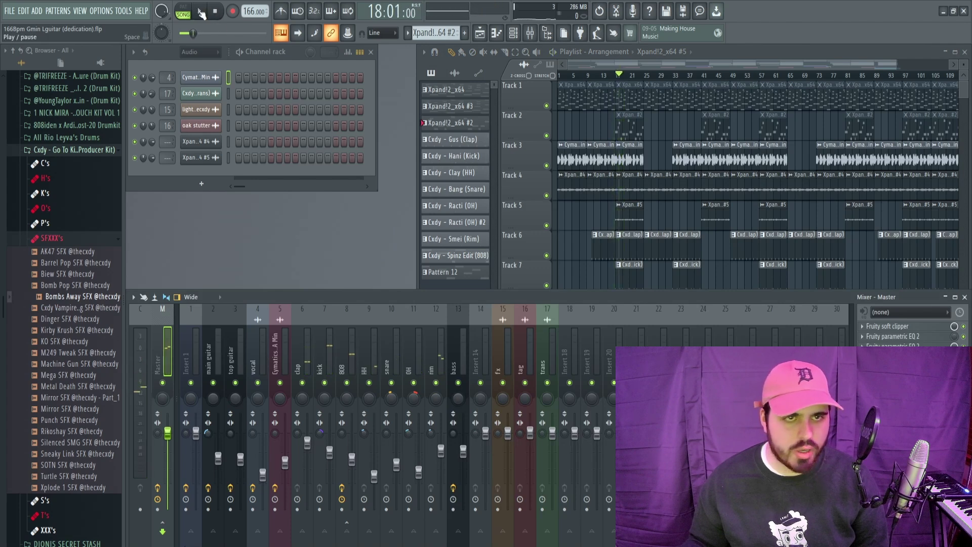
pyautogui.click(201, 13)
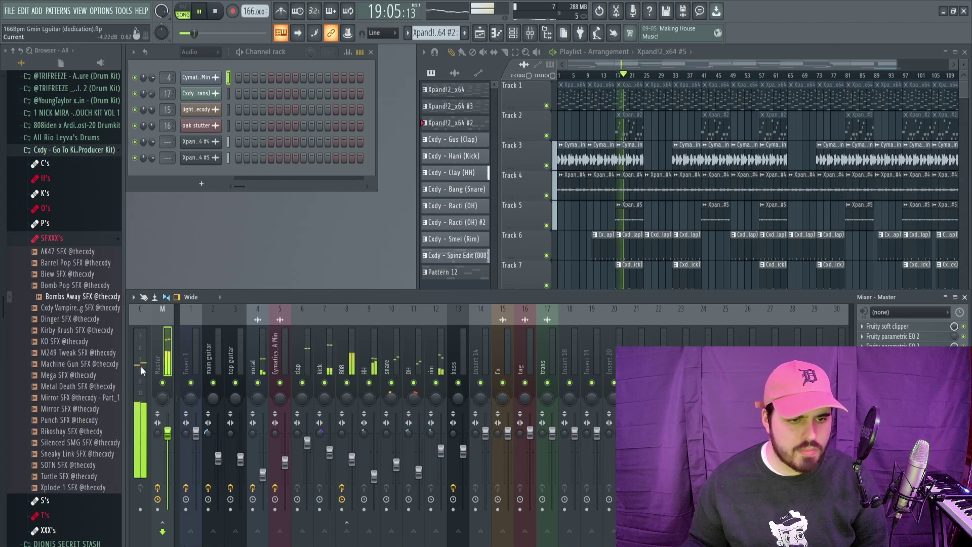
pyautogui.press('space')
pyautogui.moveTo(622, 75); pyautogui.dragTo(615, 75)
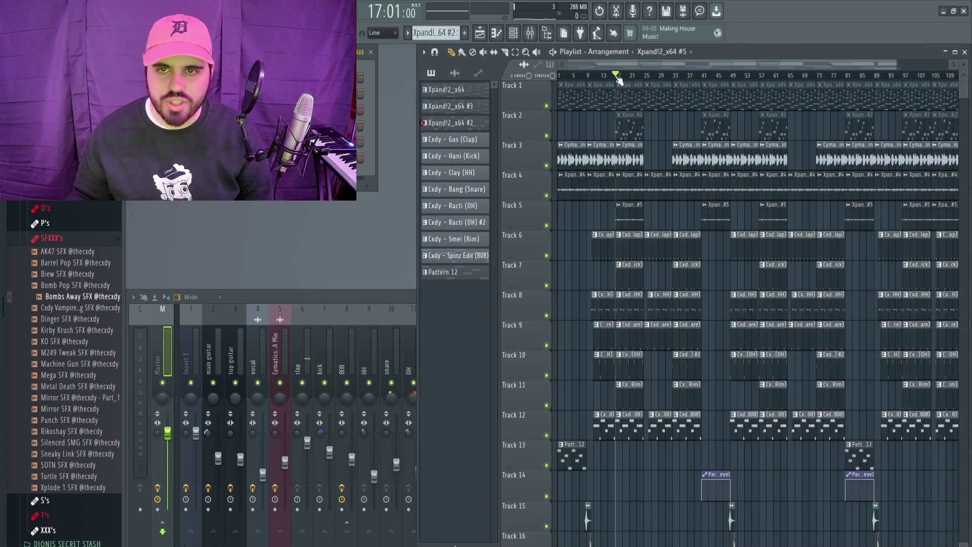
# Step: Play repeatedly from bar 17 to hear the Master with the low-threshold Fruity soft clipper open, and close the plugin
pyautogui.click(152, 360)
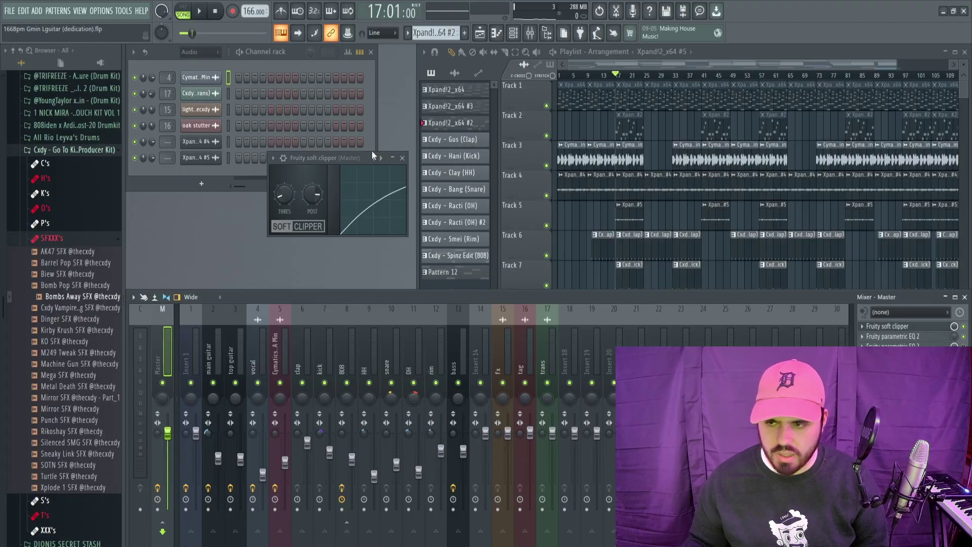
pyautogui.click(203, 11)
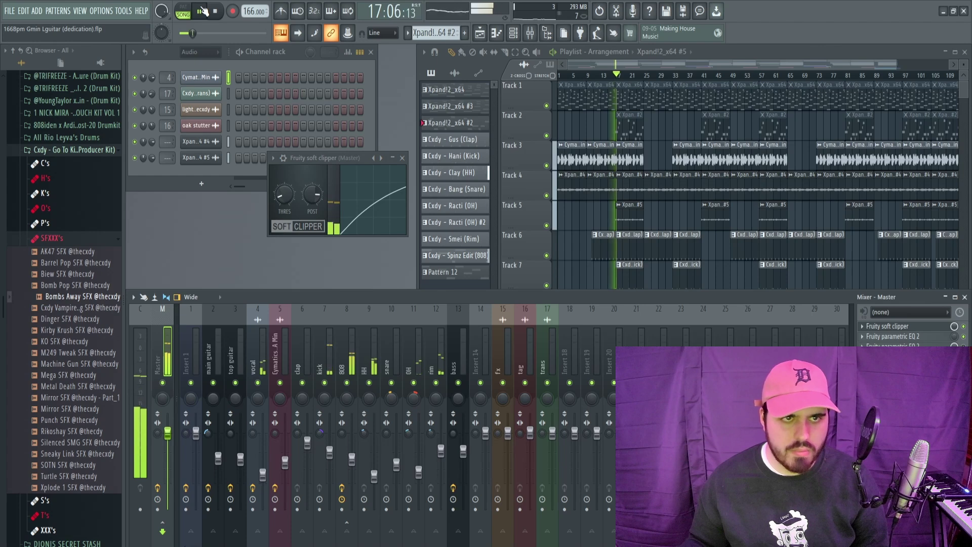
pyautogui.click(216, 12)
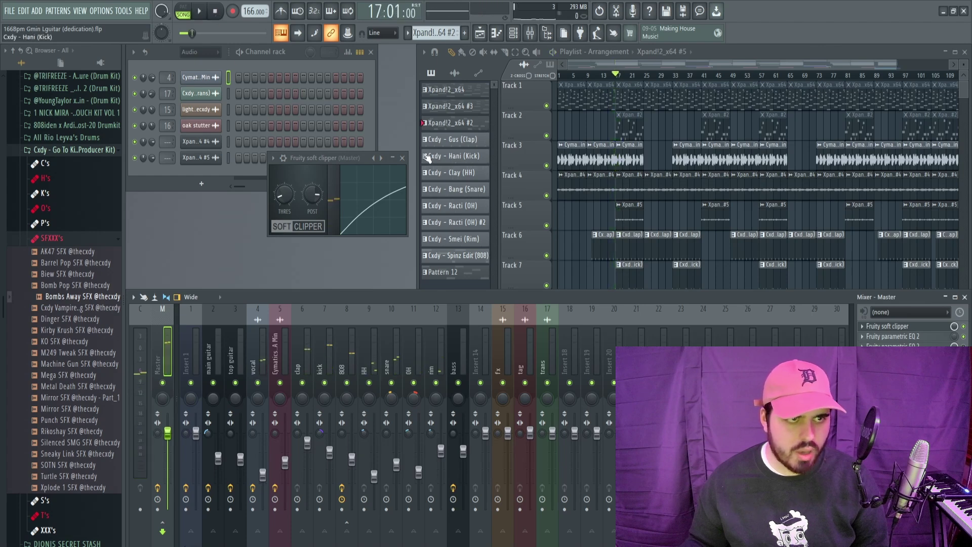
pyautogui.press('space')
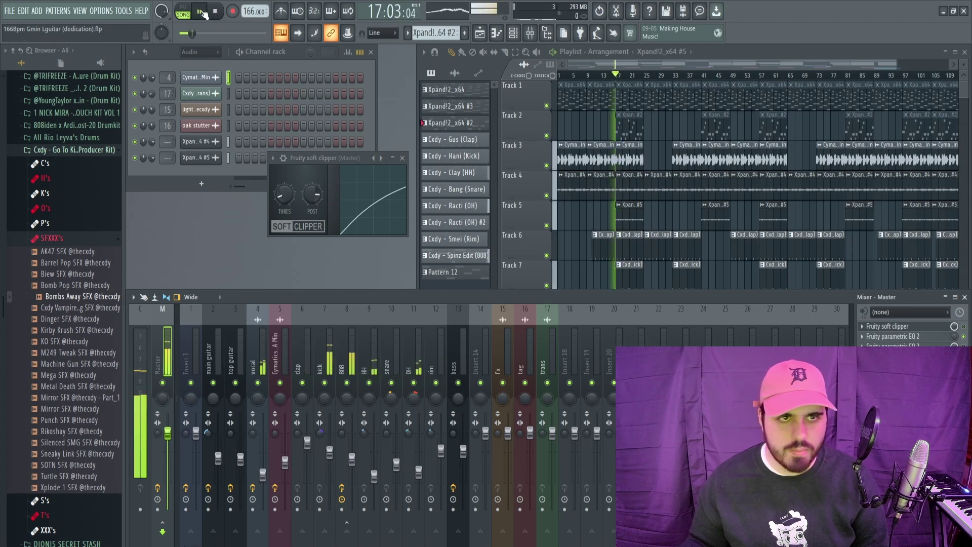
pyautogui.press('space')
pyautogui.click(203, 14)
pyautogui.click(215, 11)
pyautogui.click(402, 158)
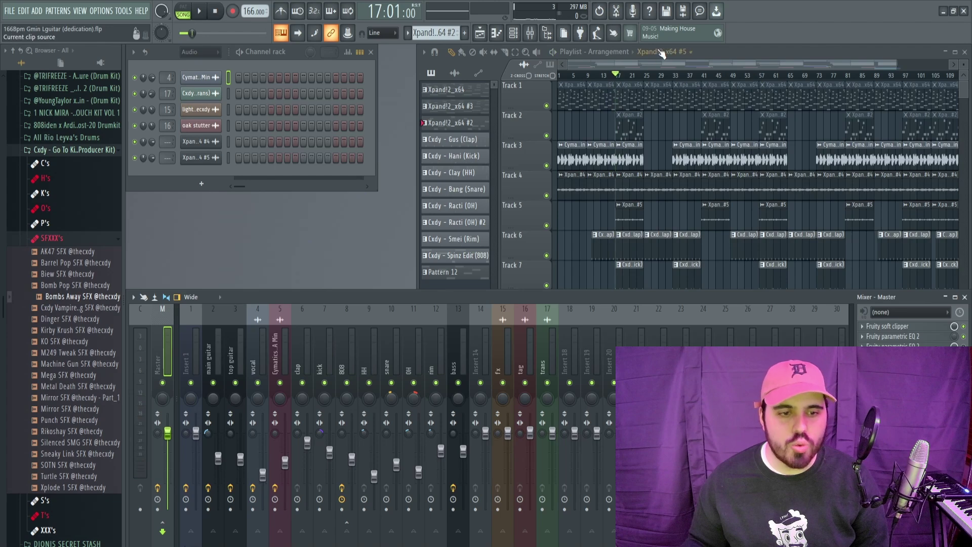
# Step: Inspect the vocal chop, top guitar and main guitar mixer inserts, and solo the main guitar for playback from bar 1
pyautogui.click(889, 68)
pyautogui.click(280, 357)
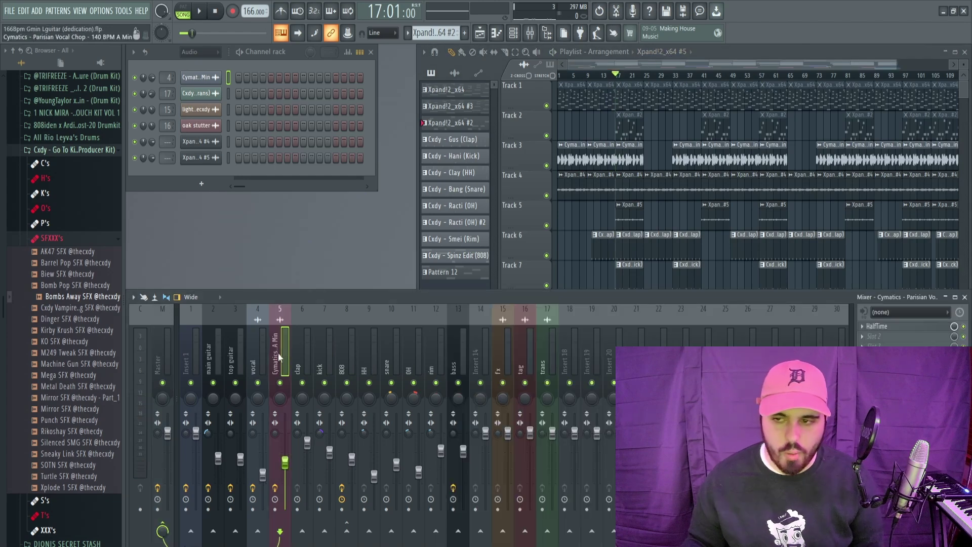
pyautogui.click(235, 357)
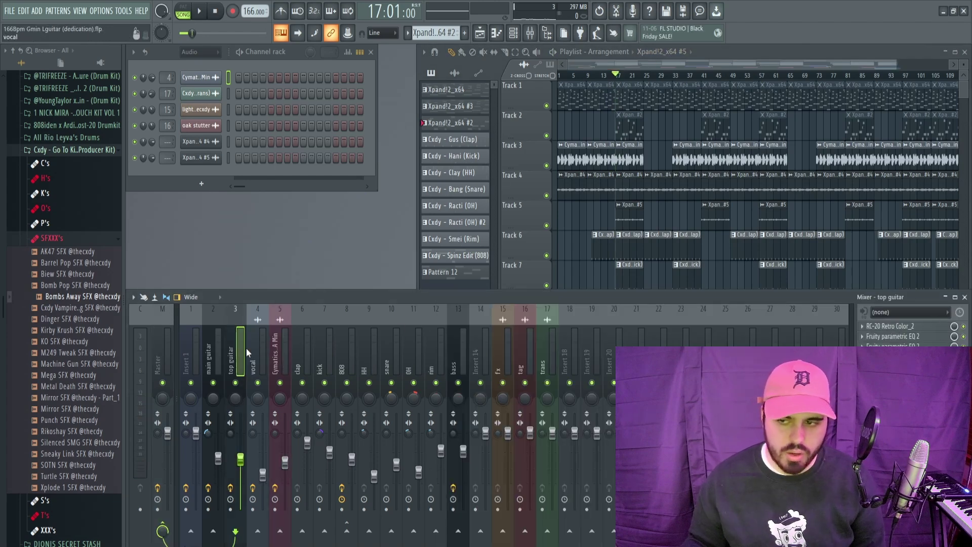
pyautogui.click(215, 360)
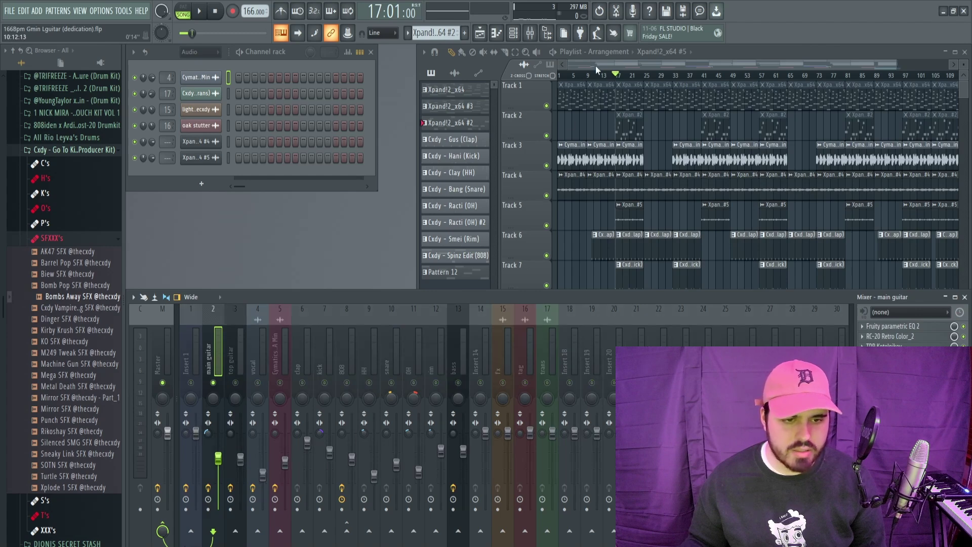
pyautogui.click(612, 74)
pyautogui.click(560, 75)
# Step: Check the Xpand!2_x64 #4 audio clip's settings while playing from bar 1, and close its window
pyautogui.rightClick(546, 195)
pyautogui.press('space')
pyautogui.press('space')
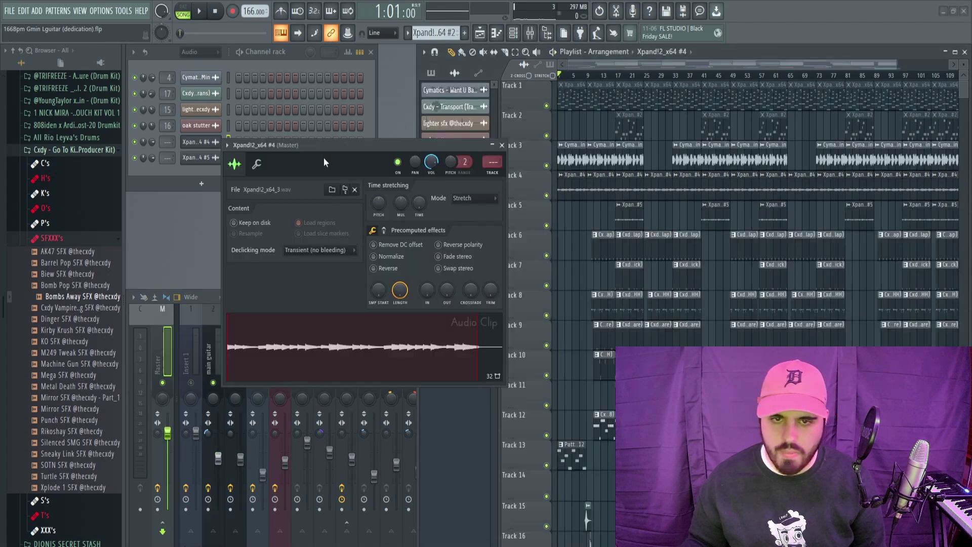
pyautogui.press('space')
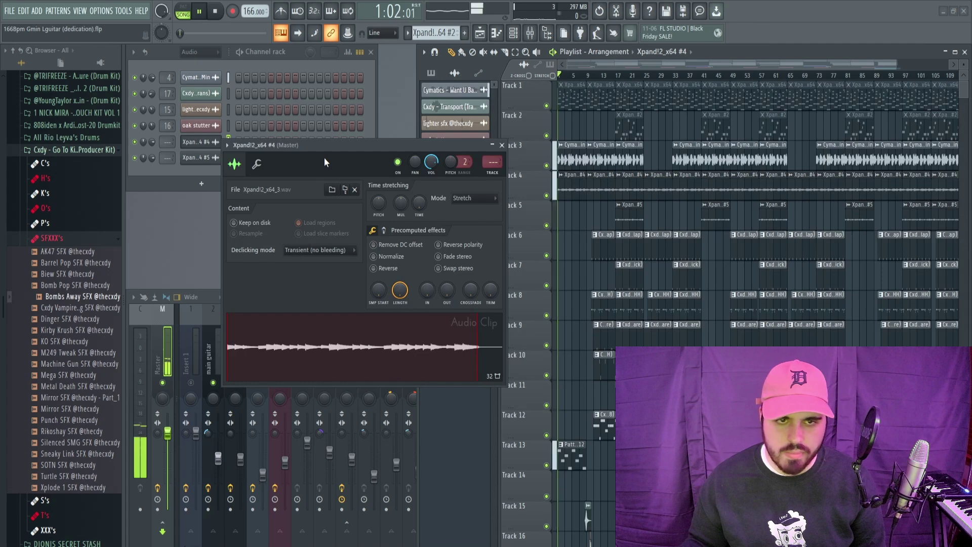
pyautogui.click(500, 146)
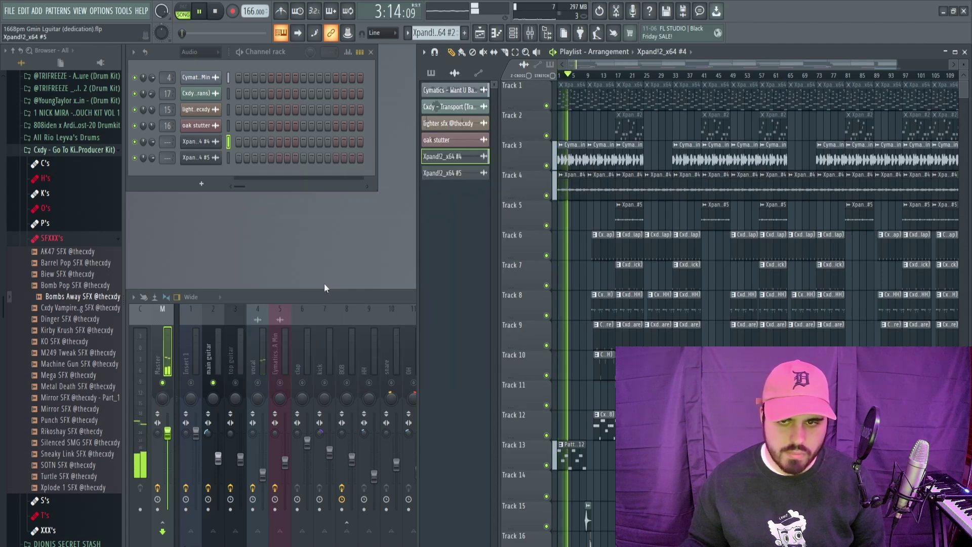
# Step: Unsolo the main guitar insert and restart playback from bar 1 with all mixer tracks active
pyautogui.click(305, 297)
pyautogui.press('space')
pyautogui.rightClick(213, 383)
pyautogui.press('space')
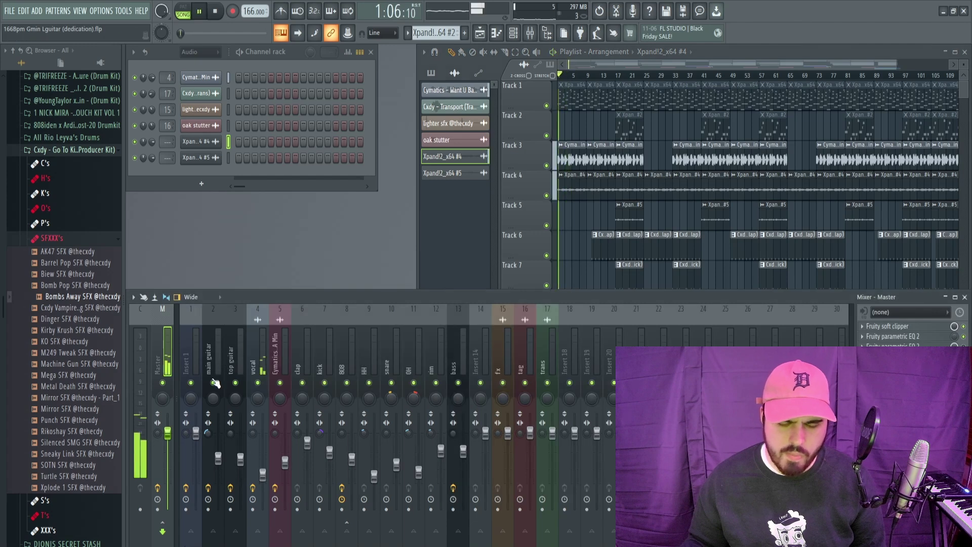
# Step: Try raising the Master fader to about 4.5 dB during playback from bar 17, and stop playback
pyautogui.press('space')
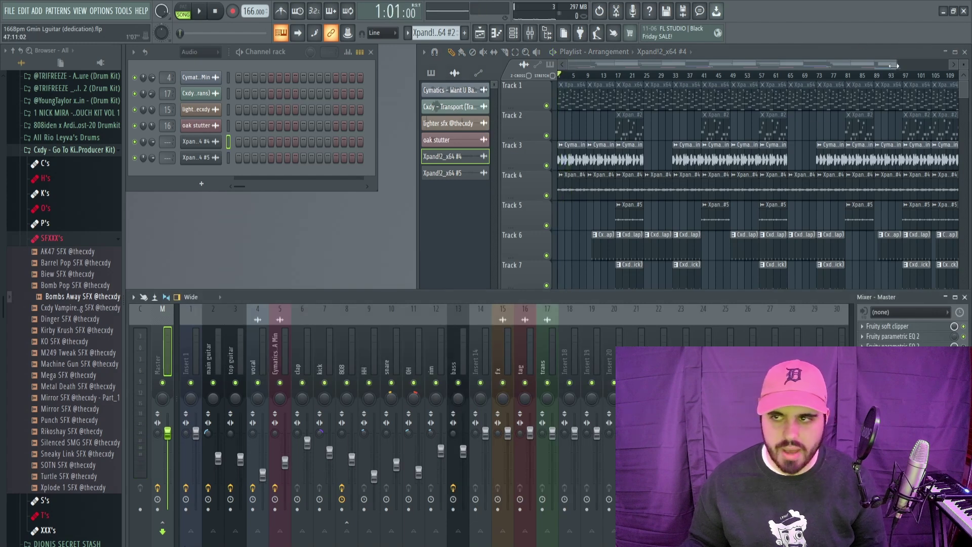
pyautogui.moveTo(894, 66); pyautogui.dragTo(718, 65)
pyautogui.click(161, 351)
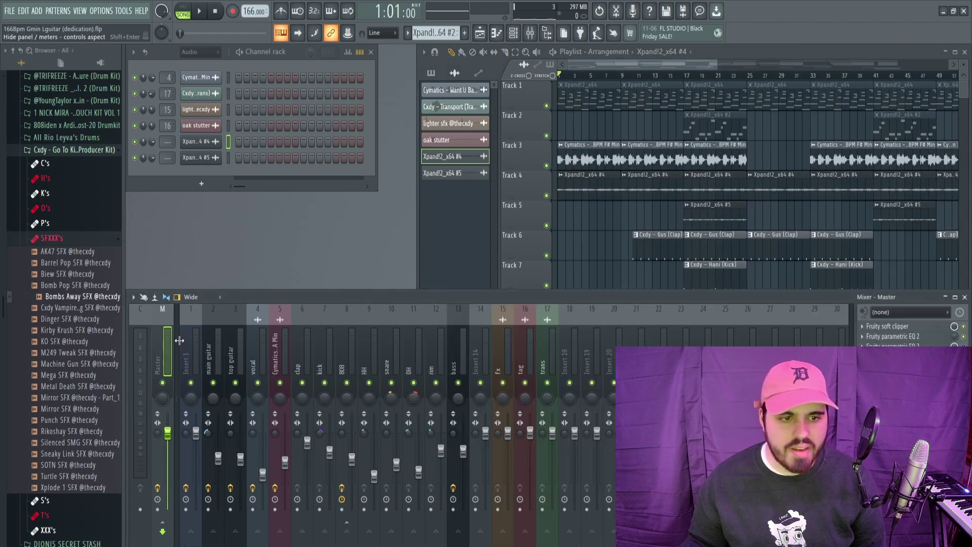
pyautogui.press('space')
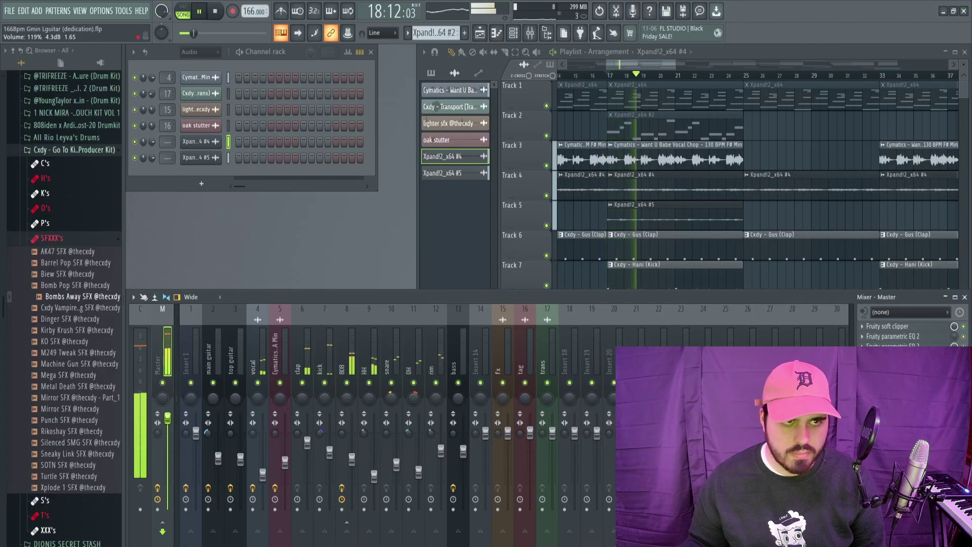
pyautogui.moveTo(167, 418); pyautogui.dragTo(167, 418)
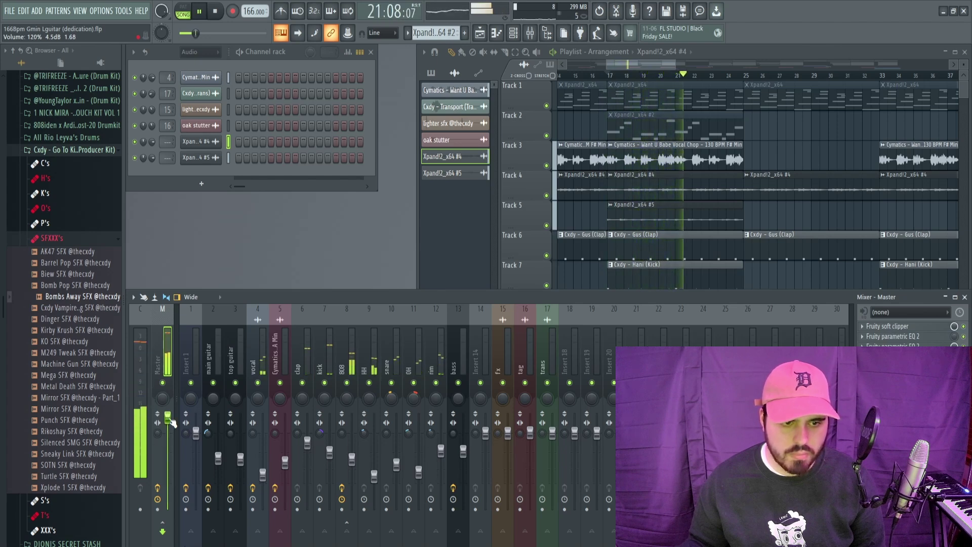
pyautogui.press('space')
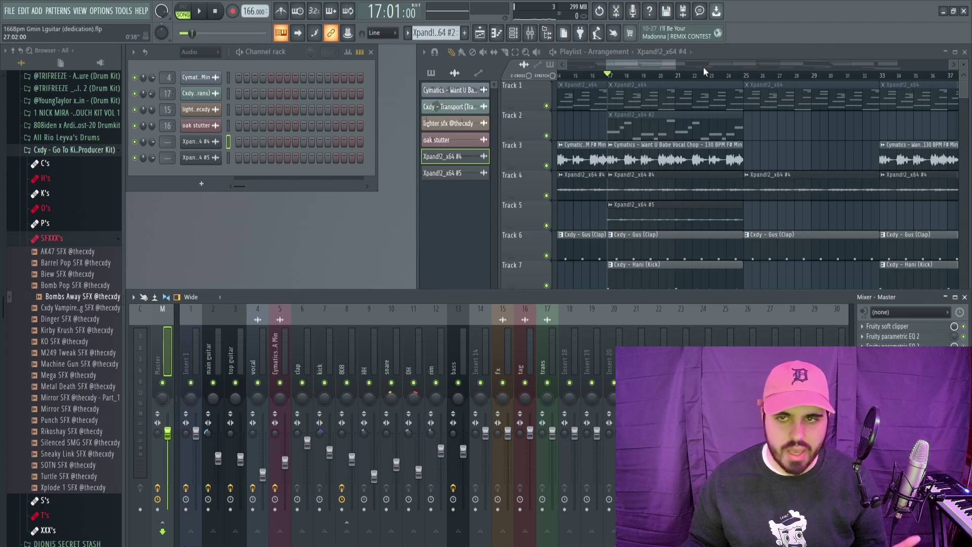
# Step: Inspect the bass, fx, tag and trans mixer inserts, and the drum inserts from rim back to clap, ending on the 808
pyautogui.moveTo(680, 68); pyautogui.dragTo(711, 56)
pyautogui.press('F9')
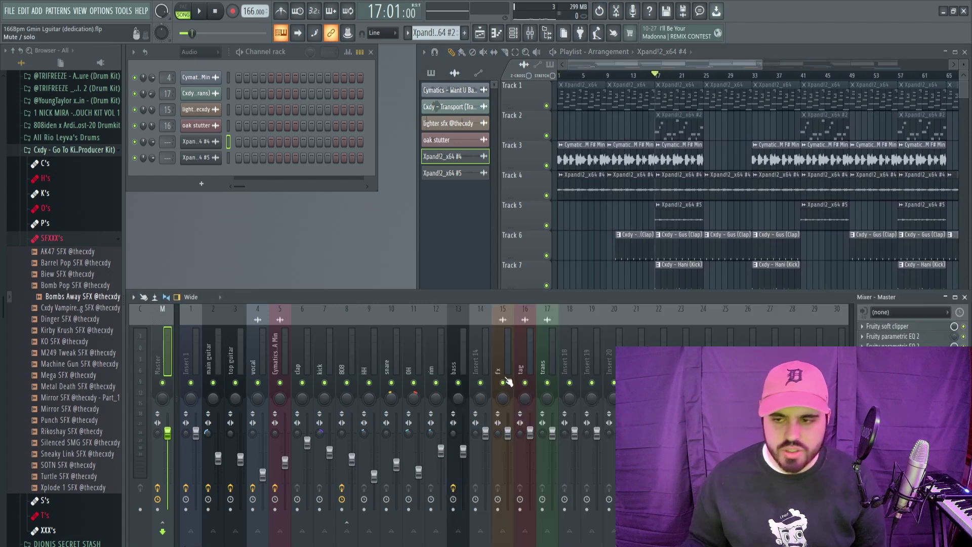
pyautogui.click(450, 356)
pyautogui.click(485, 360)
pyautogui.click(503, 360)
pyautogui.click(530, 355)
pyautogui.click(548, 350)
pyautogui.click(454, 356)
pyautogui.click(431, 358)
pyautogui.click(409, 358)
pyautogui.click(393, 363)
pyautogui.click(369, 359)
pyautogui.click(348, 360)
pyautogui.click(327, 362)
pyautogui.click(305, 363)
pyautogui.click(328, 360)
pyautogui.click(342, 367)
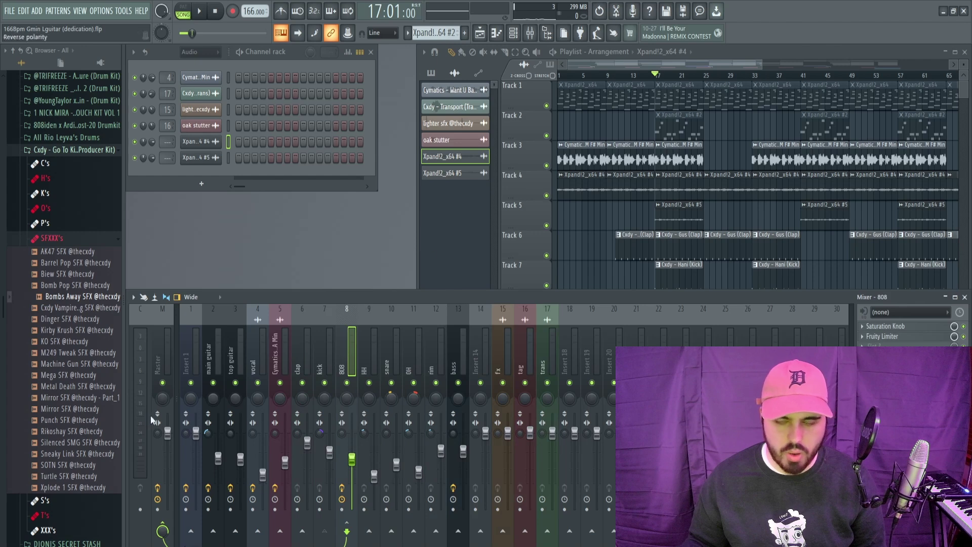
# Step: Solo the 808 mixer insert during playback from bar 17, and stop playback
pyautogui.press('space')
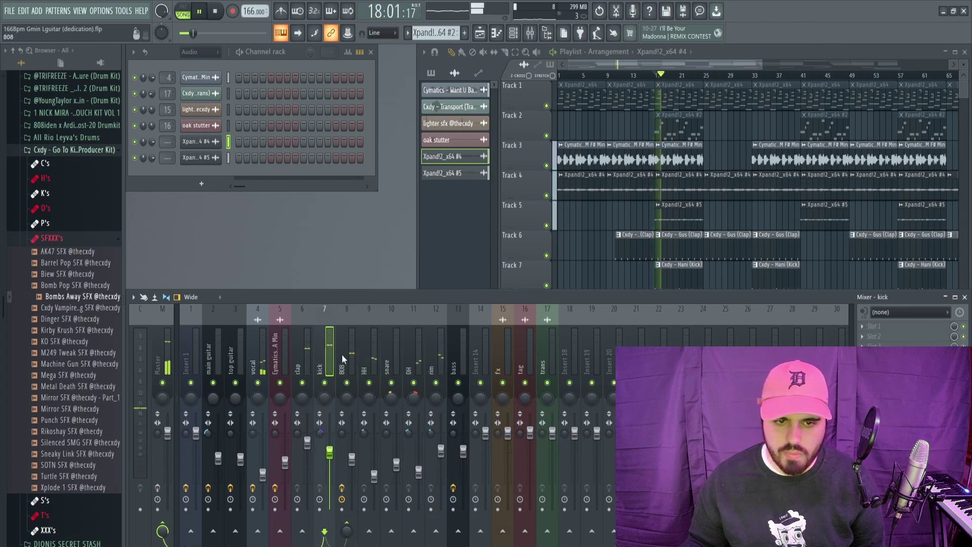
pyautogui.rightClick(348, 383)
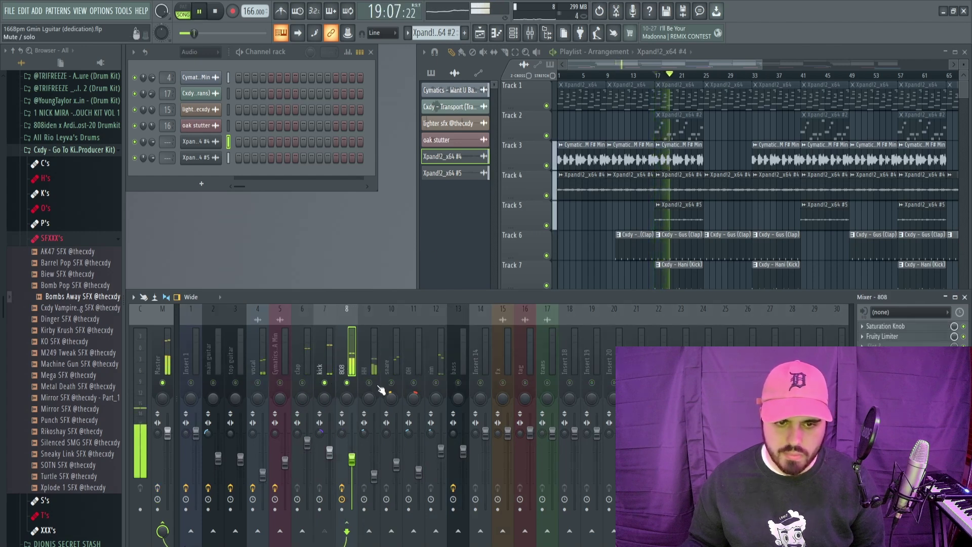
pyautogui.rightClick(348, 382)
pyautogui.press('space')
# Step: Mute playlist tracks 3, 4 and 5 while replaying the soloed 808 from bar 17
pyautogui.click(546, 196)
pyautogui.press('space')
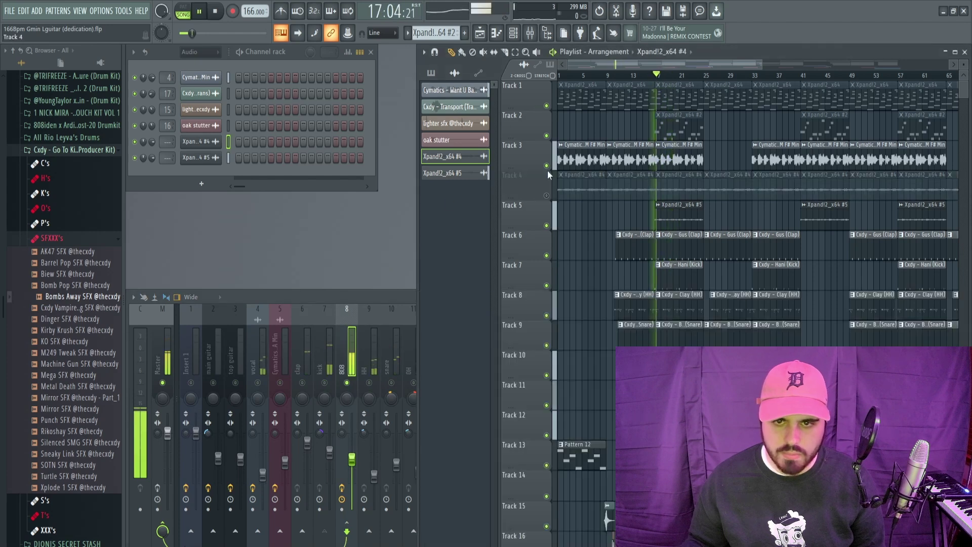
pyautogui.click(547, 165)
pyautogui.press('space')
pyautogui.click(547, 226)
pyautogui.press('space')
pyautogui.press('space')
pyautogui.click(366, 300)
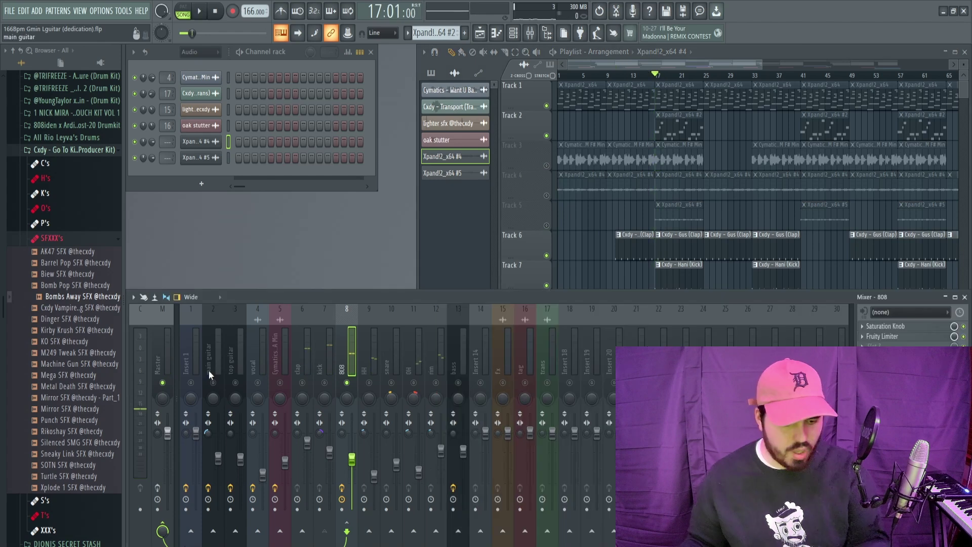
# Step: Check the kick sampler's Reverse polarity option while playing the kick with the 808 from bar 17, and close the sampler
pyautogui.click(202, 12)
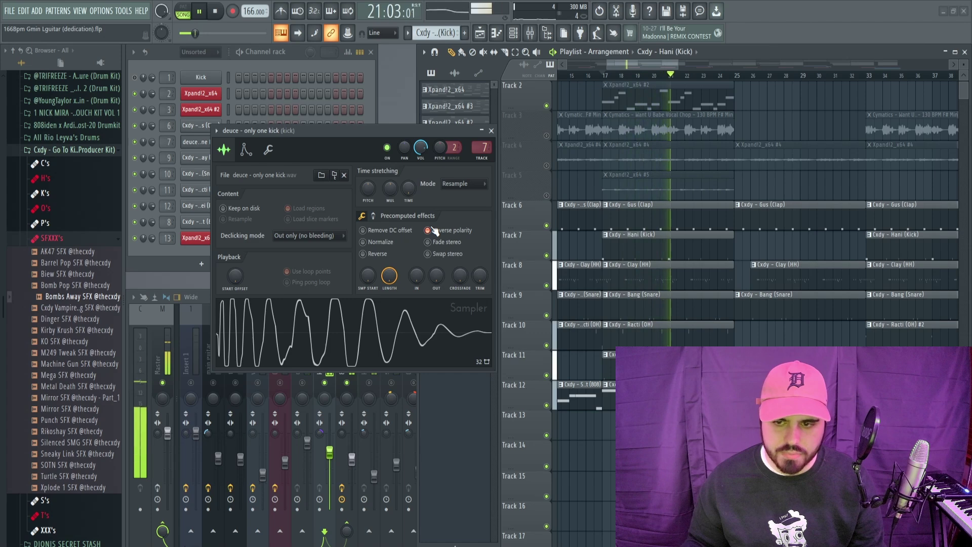
pyautogui.press('space')
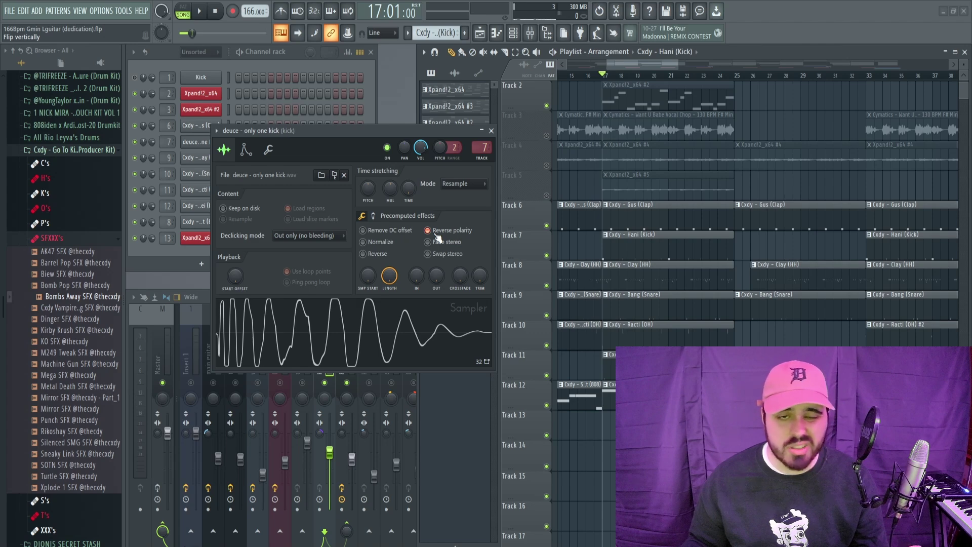
pyautogui.click(491, 130)
# Step: Reactivate all muted playlist tracks and play the full beat from bar 17
pyautogui.rightClick(547, 195)
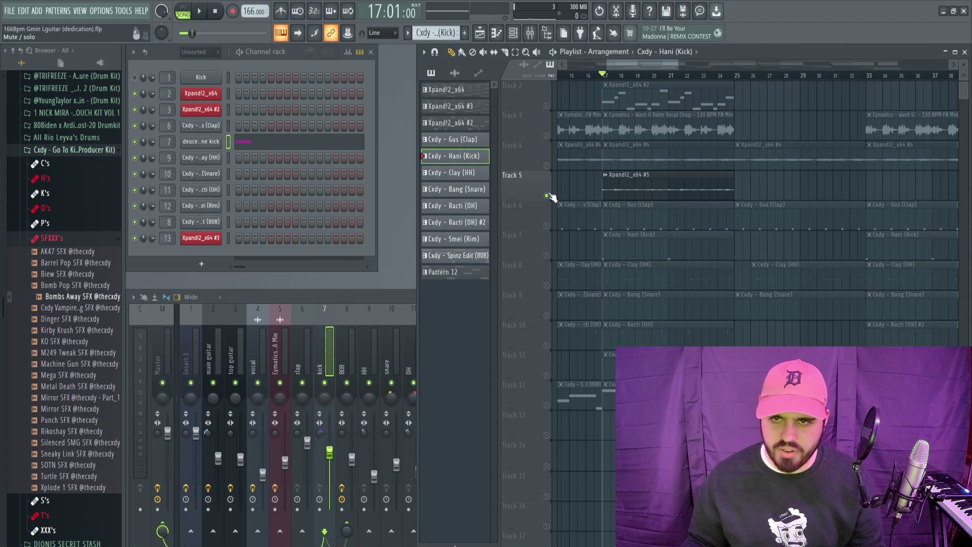
pyautogui.rightClick(546, 196)
pyautogui.press('space')
pyautogui.moveTo(679, 61); pyautogui.dragTo(879, 69)
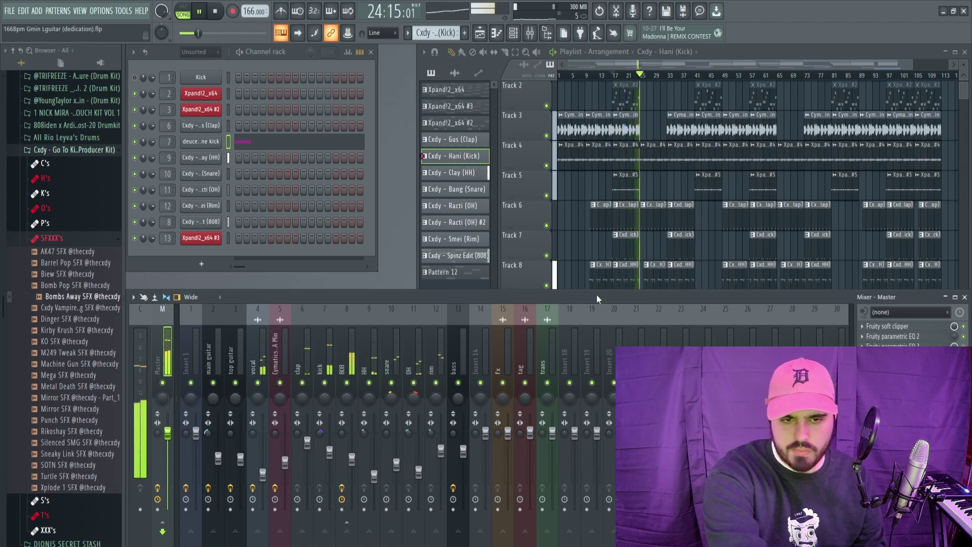
pyautogui.press('space')
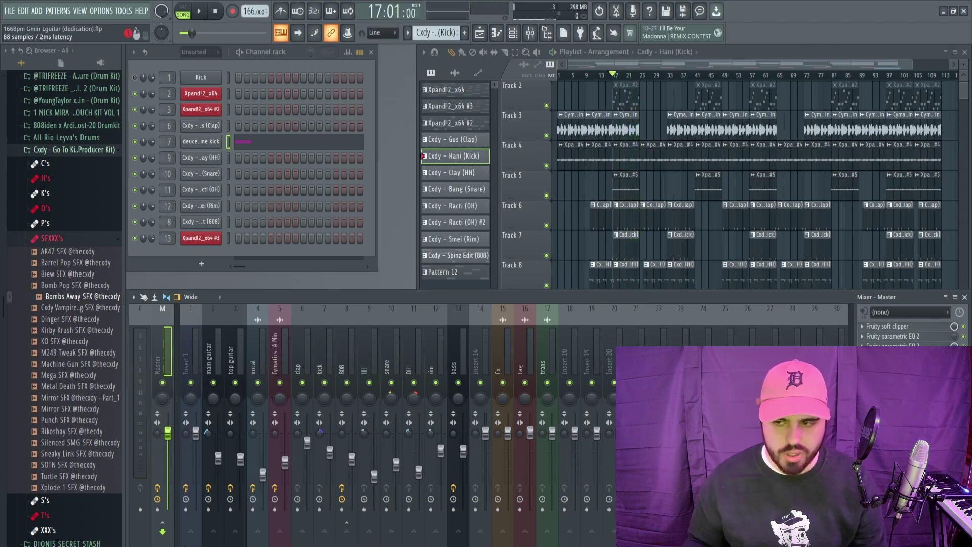
# Step: Try raising the gain of the Master's Fruity Limiter to 3.3 dB during playback from bar 17, and close the plugin
pyautogui.click(892, 357)
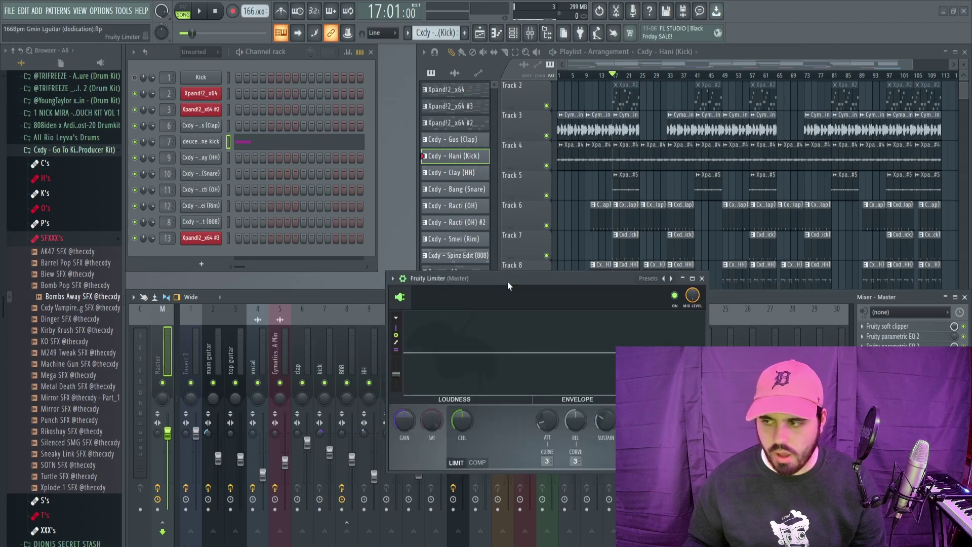
pyautogui.moveTo(508, 283); pyautogui.dragTo(473, 206)
pyautogui.press('space')
pyautogui.moveTo(373, 344); pyautogui.dragTo(373, 338)
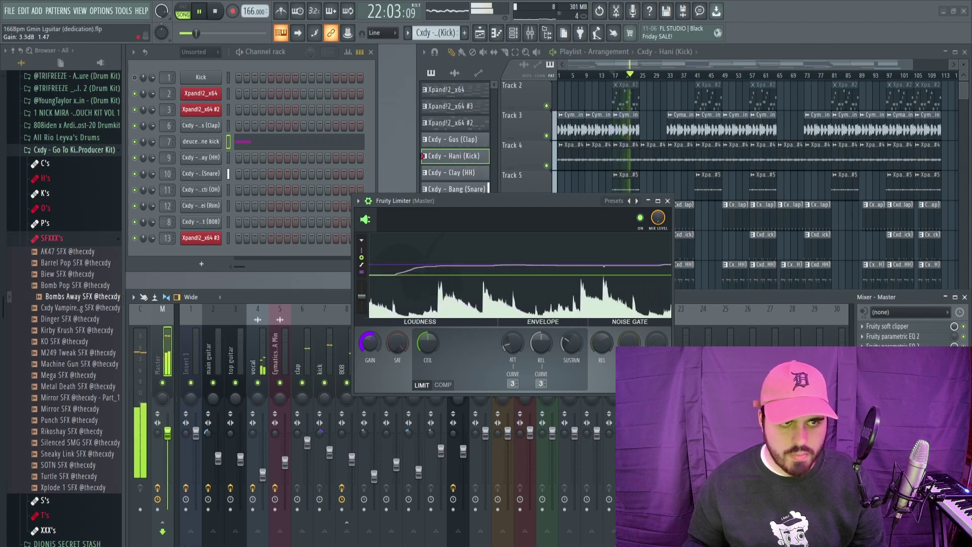
pyautogui.click(667, 201)
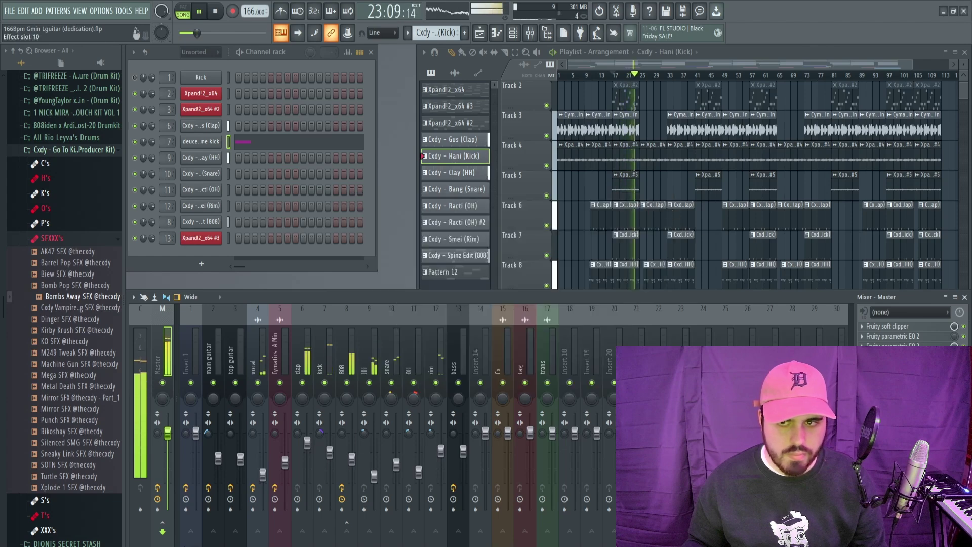
# Step: Reopen the Master's Fruity Limiter during playback to check its settings, and close it
pyautogui.click(887, 356)
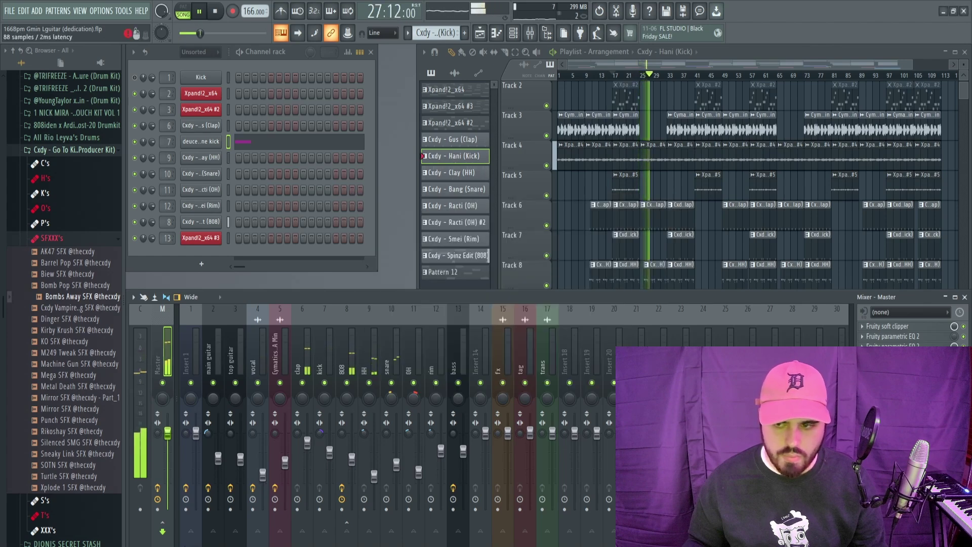
pyautogui.click(888, 356)
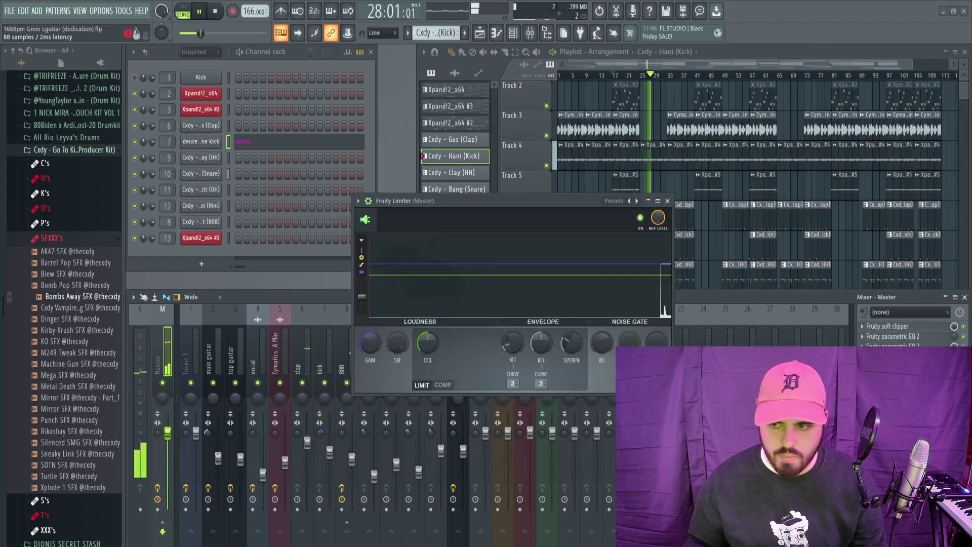
pyautogui.click(667, 201)
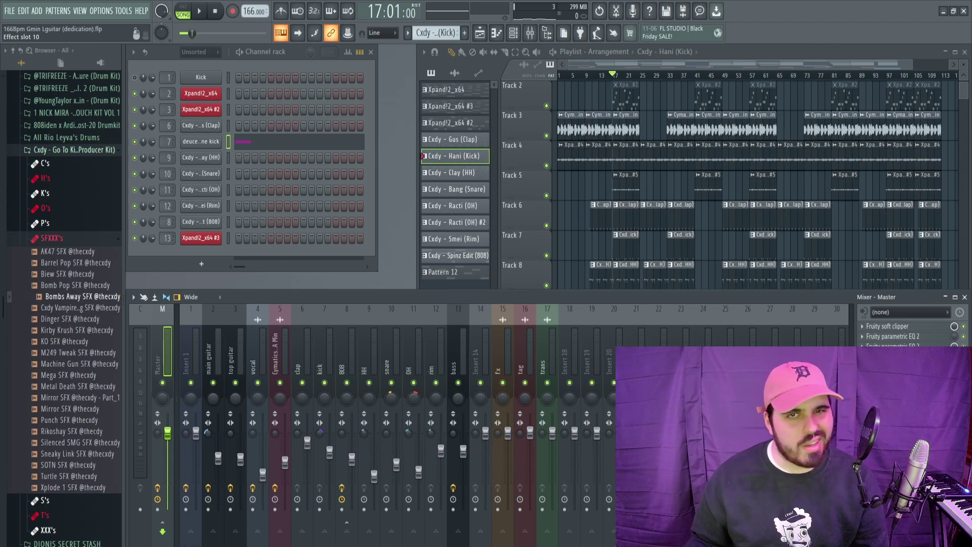
# Step: Restart playback from bar 17 and watch the Master's level in the Fruity Limiter before closing the plugin
pyautogui.click(639, 197)
pyautogui.press('space')
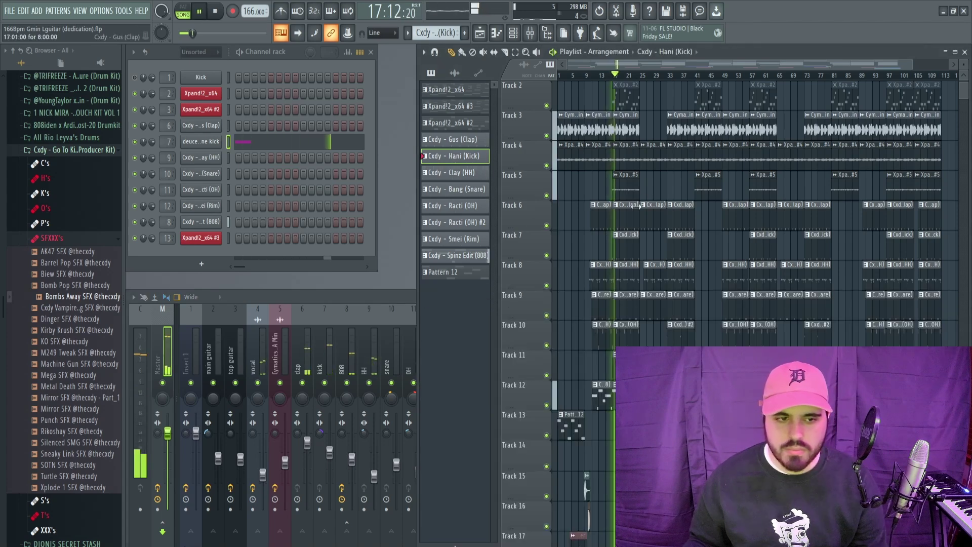
pyautogui.click(172, 365)
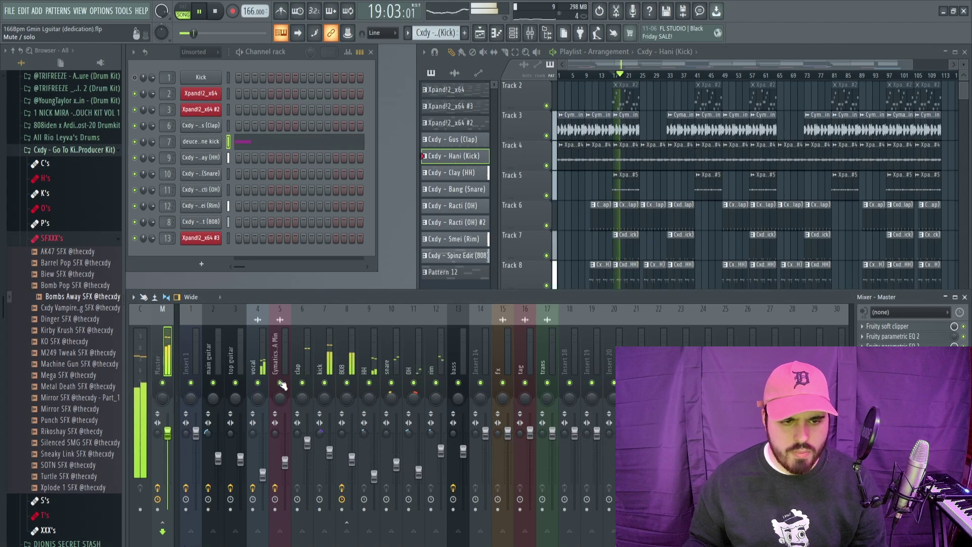
pyautogui.click(896, 357)
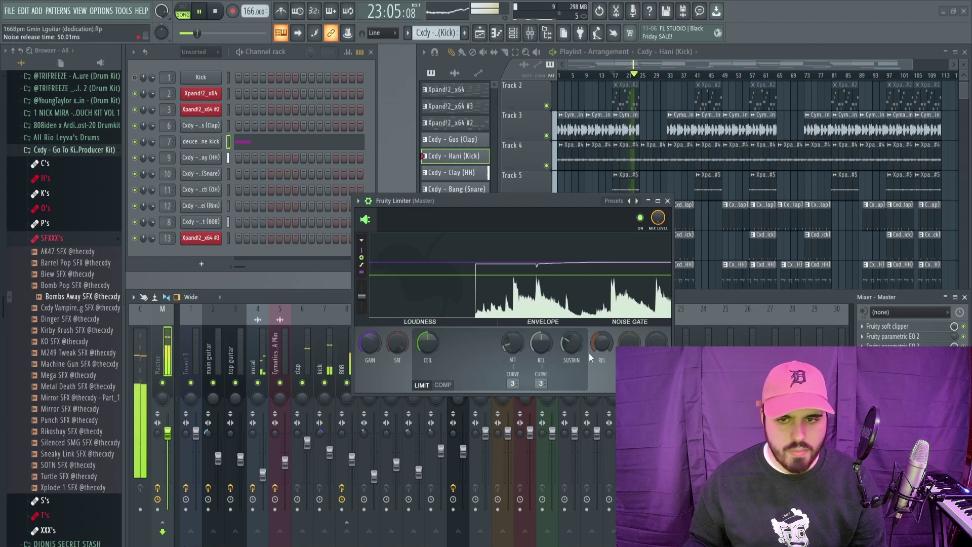
pyautogui.click(667, 200)
# Step: Listen to the arrangement through bar 35 with the Master meter in view, and stop playback at bar 1
pyautogui.click(670, 61)
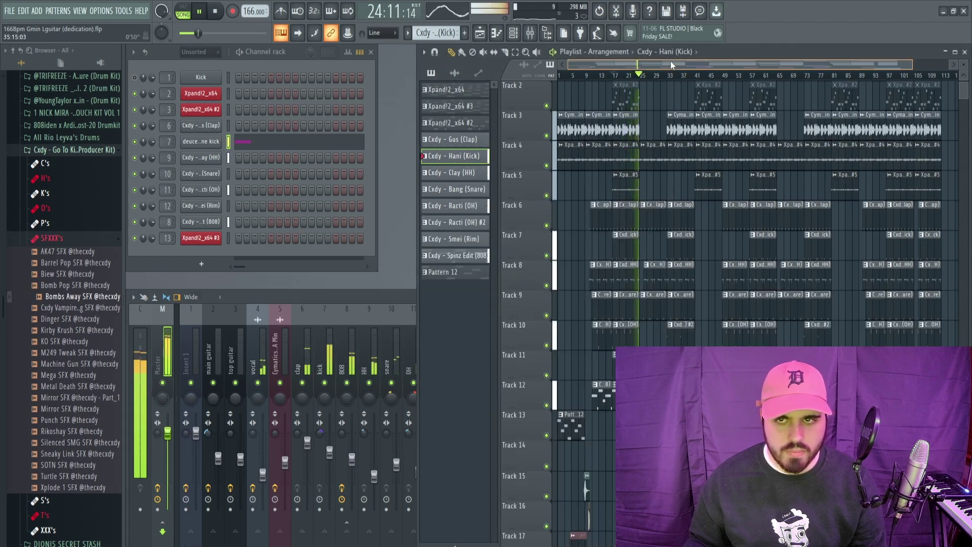
pyautogui.moveTo(911, 64); pyautogui.dragTo(927, 64)
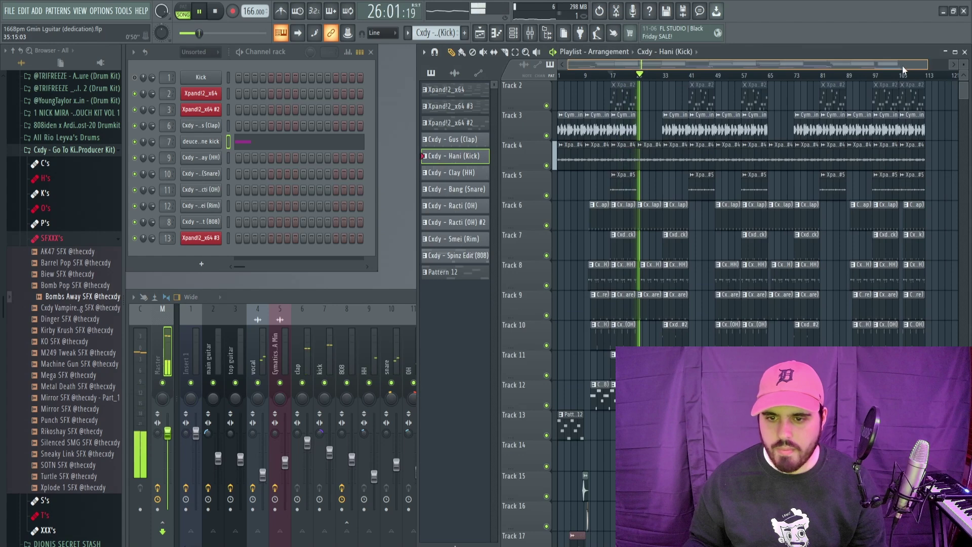
pyautogui.click(324, 302)
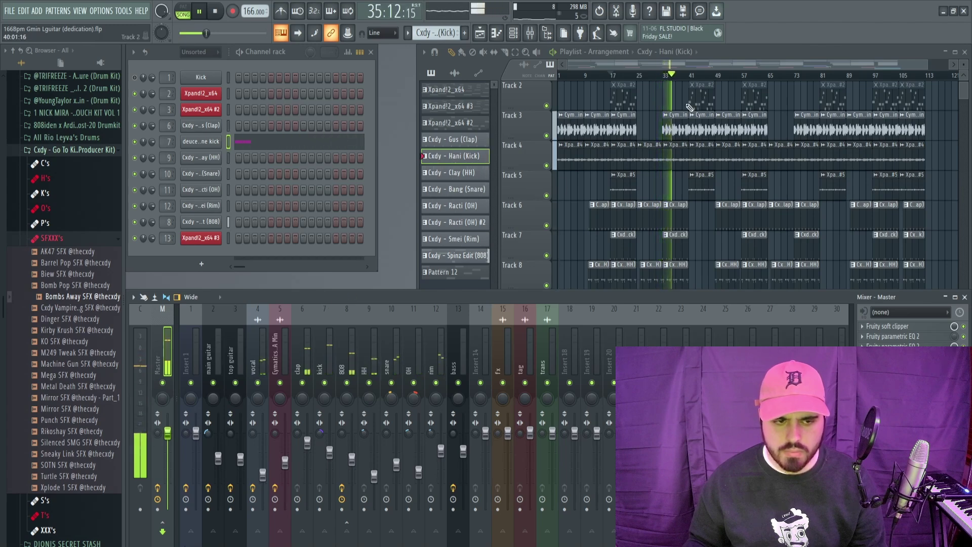
pyautogui.click(630, 62)
pyautogui.press('space')
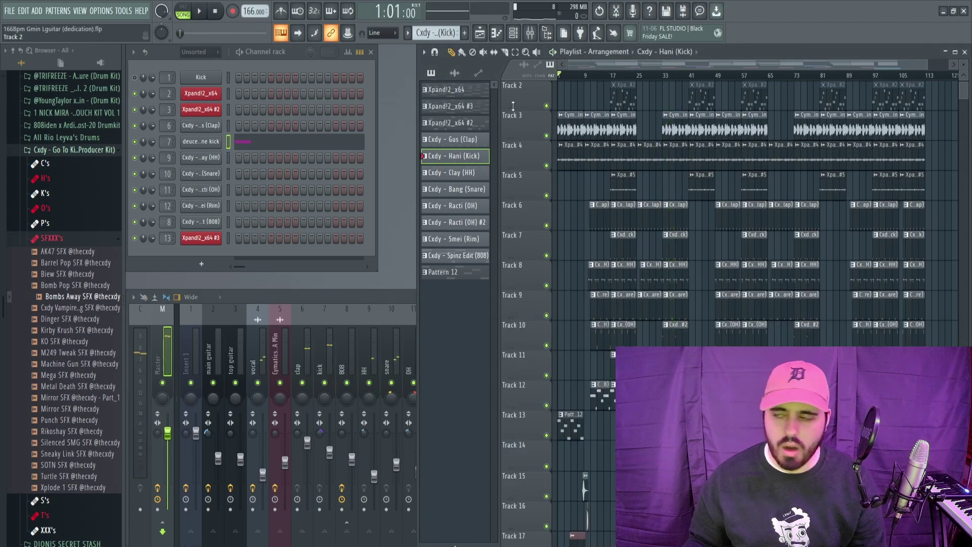
# Step: Look over the full arrangement and the Master insert, and play the beat from bar 1
pyautogui.moveTo(926, 65); pyautogui.dragTo(932, 65)
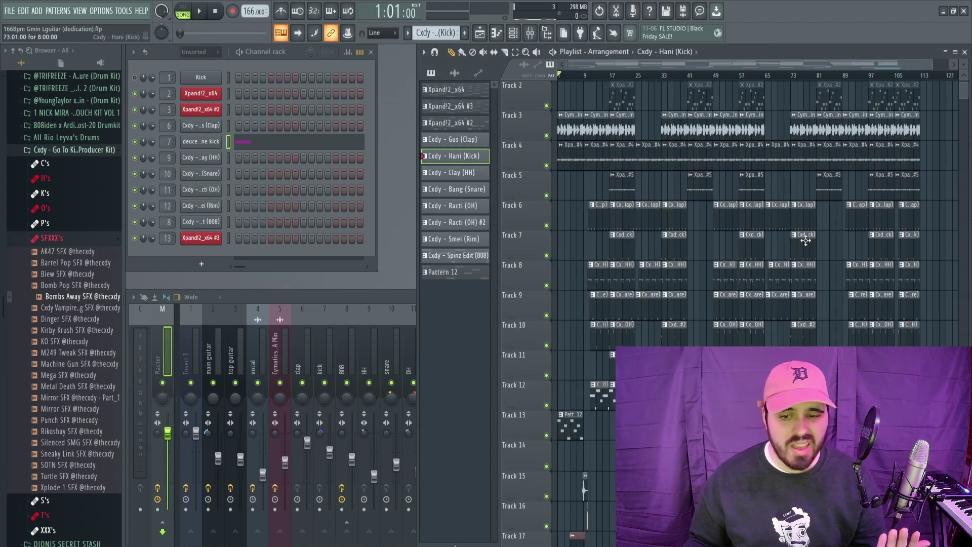
pyautogui.scroll(-2, 806, 241)
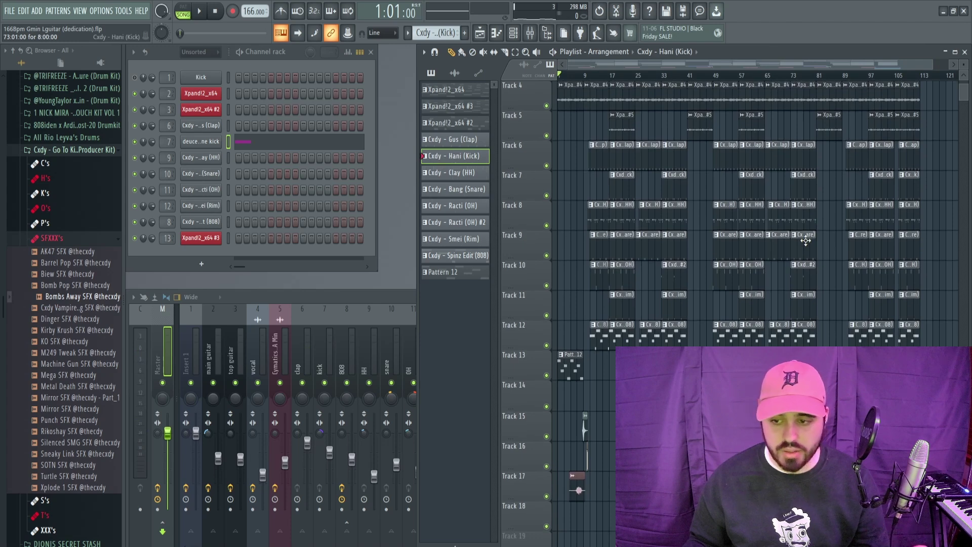
pyautogui.scroll(2, 651, 308)
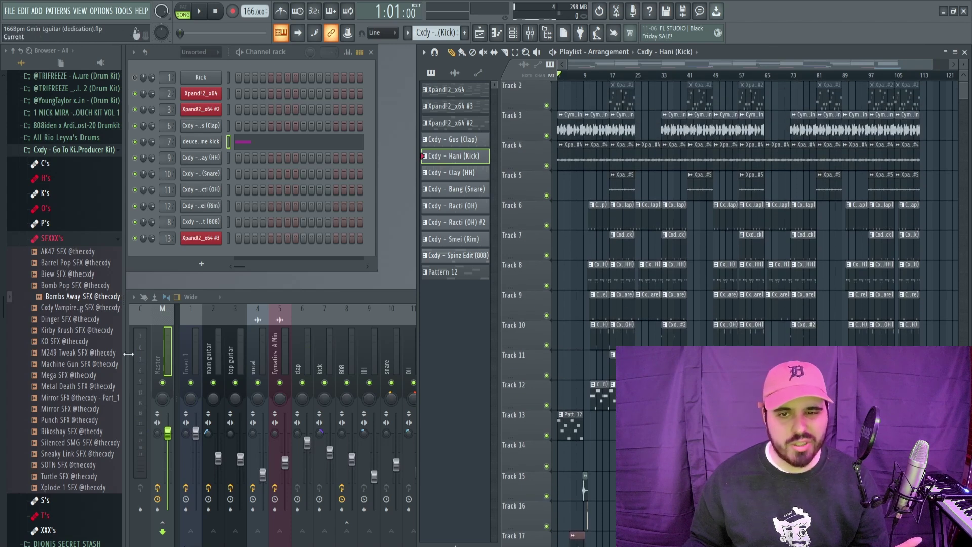
pyautogui.click(156, 351)
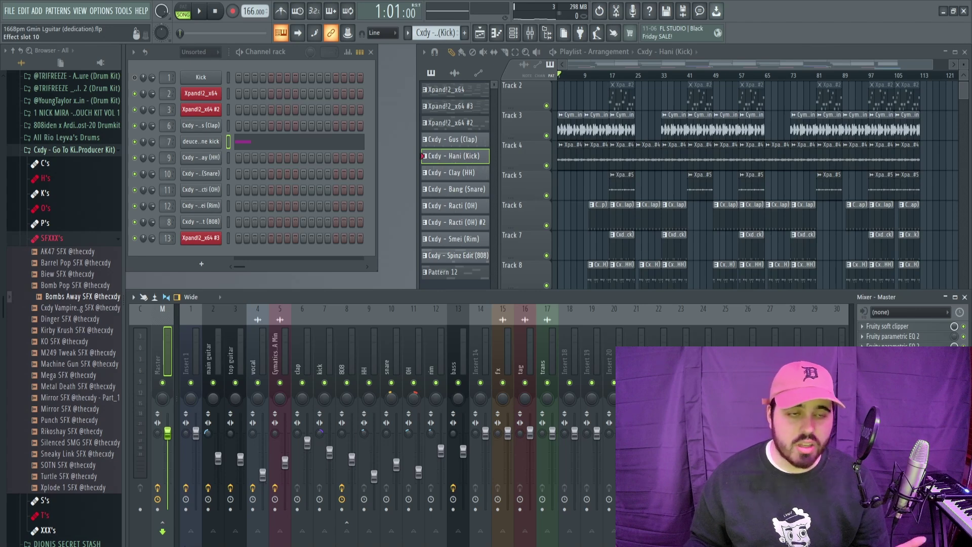
pyautogui.press('F5')
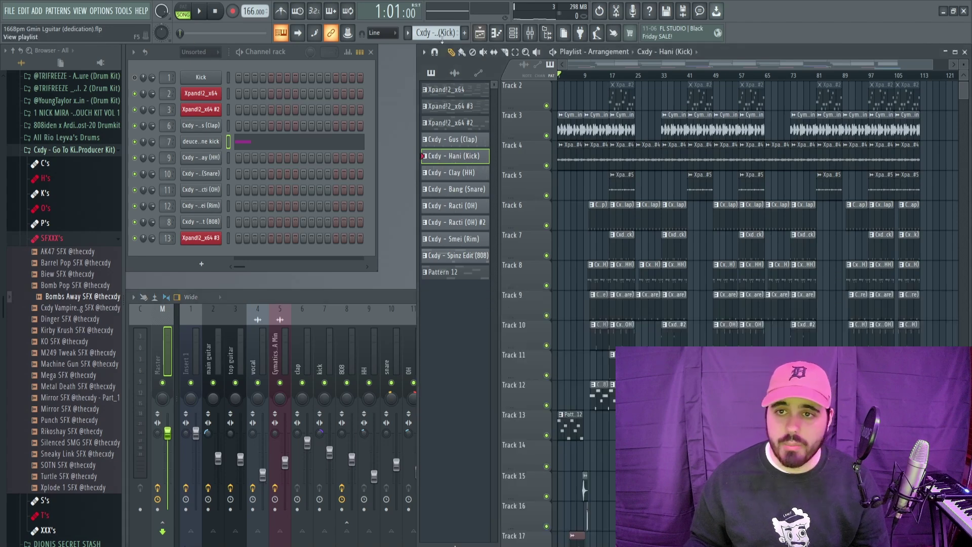
pyautogui.click(200, 15)
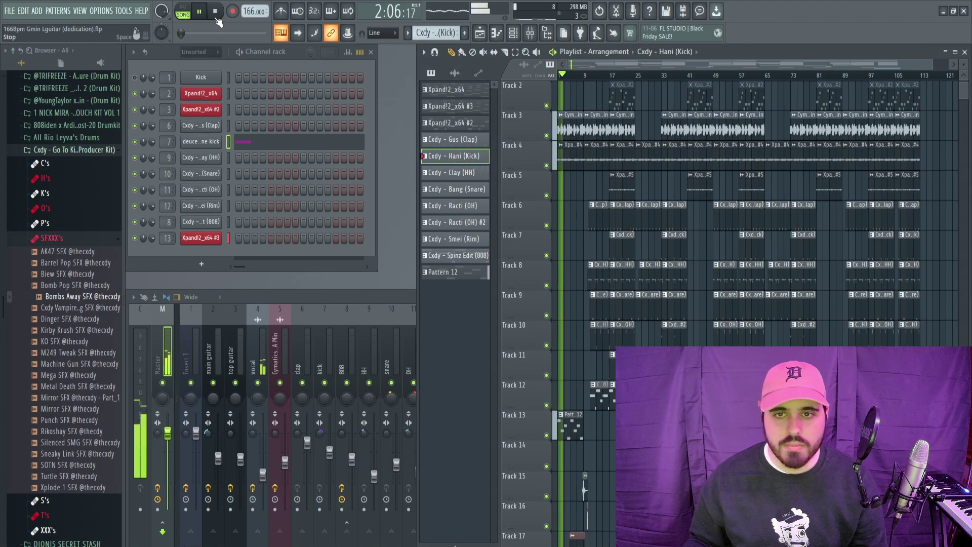